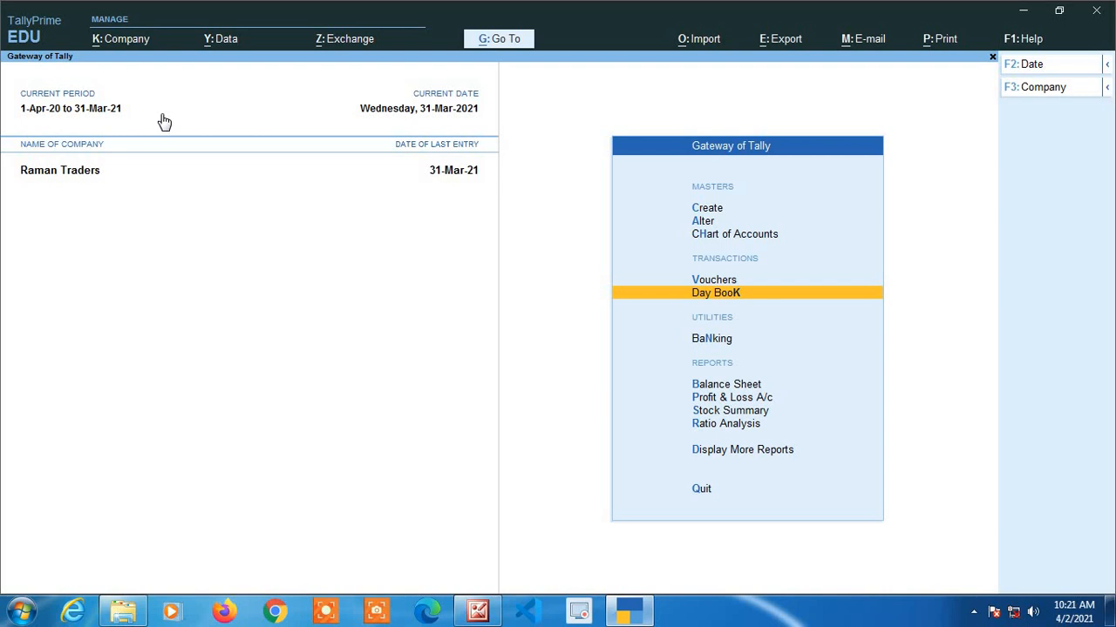
Fill in a receipt voucher with Cash as the account and Deepak Traders for 10,000
key("Up")
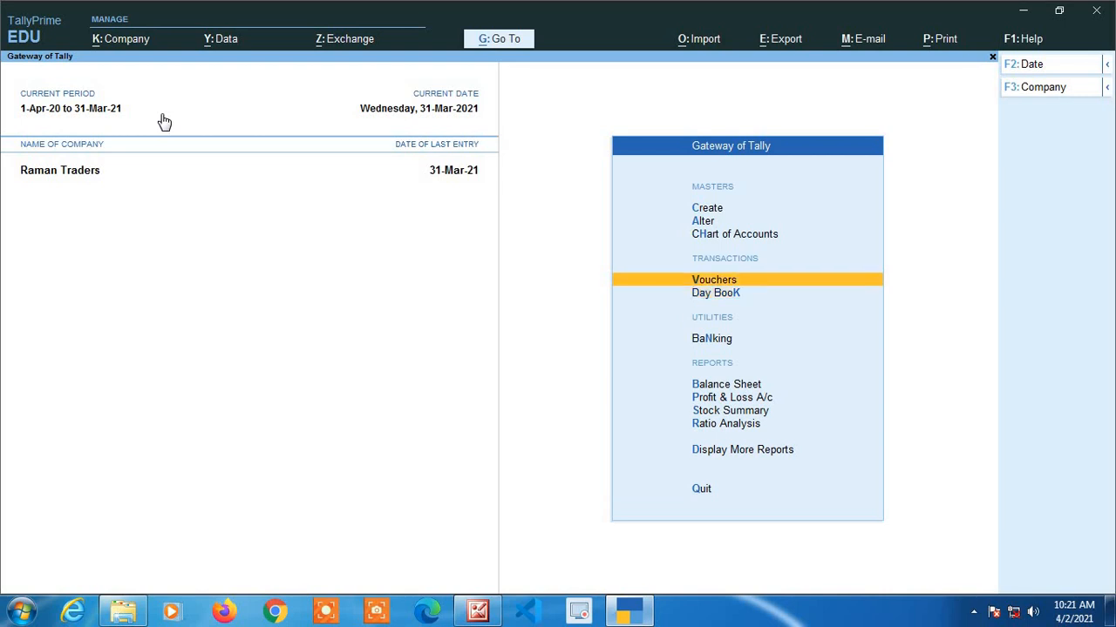
key("Return")
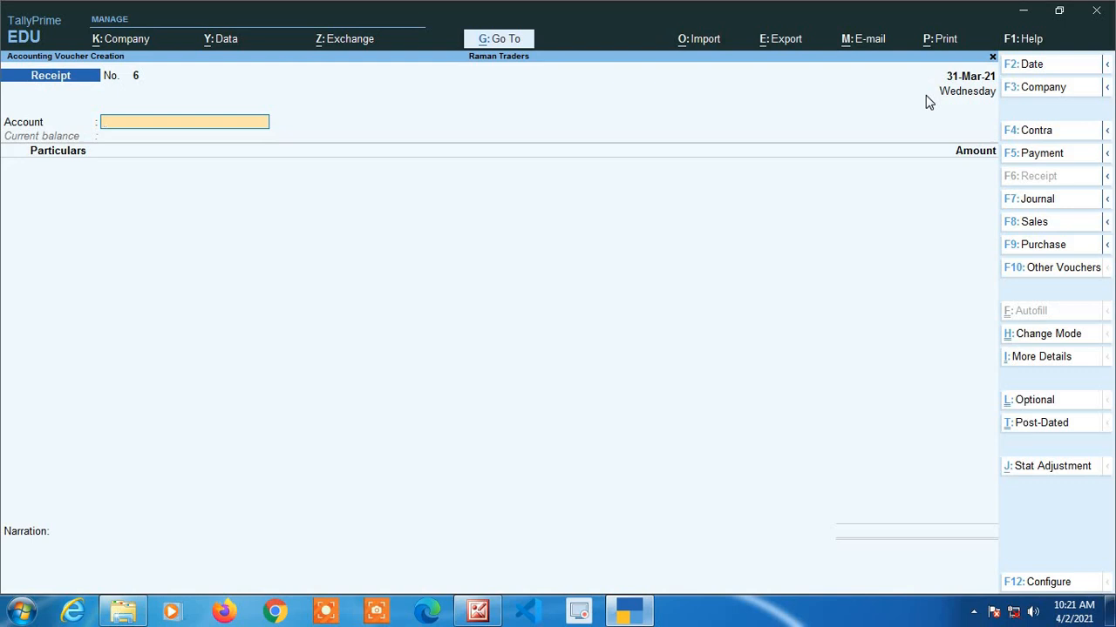
type("Cas")
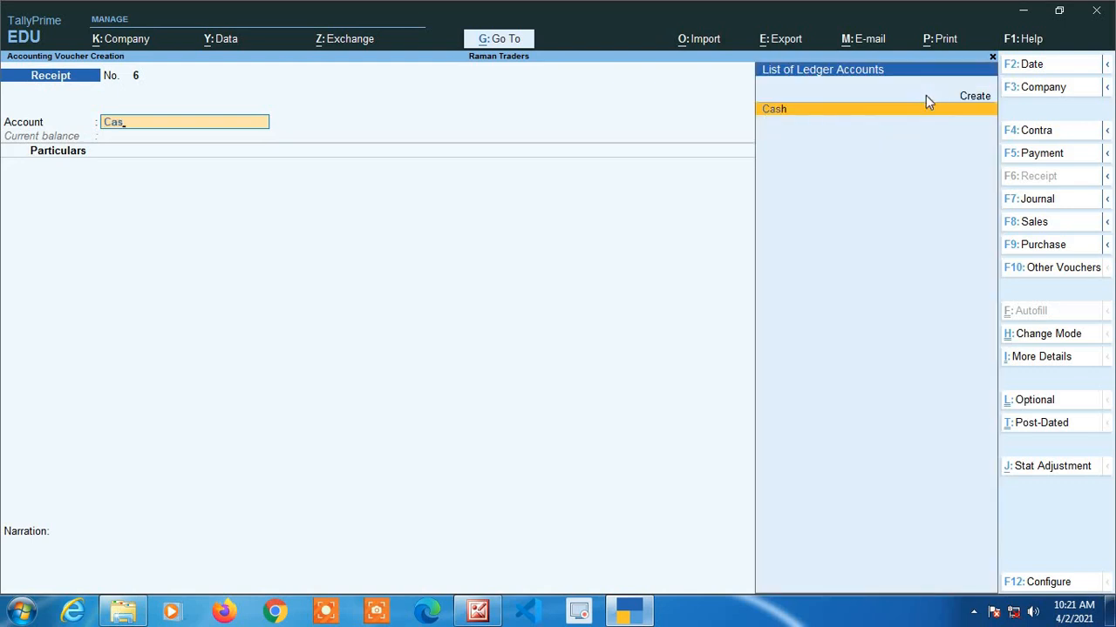
key("Return")
type("Dee")
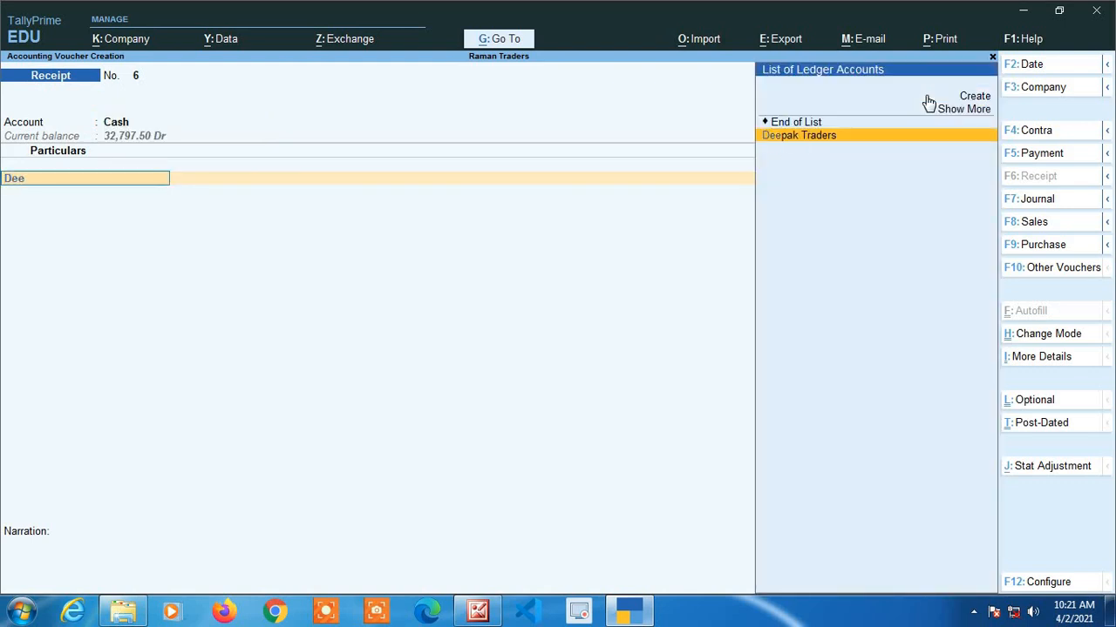
key("Return")
type("10,00")
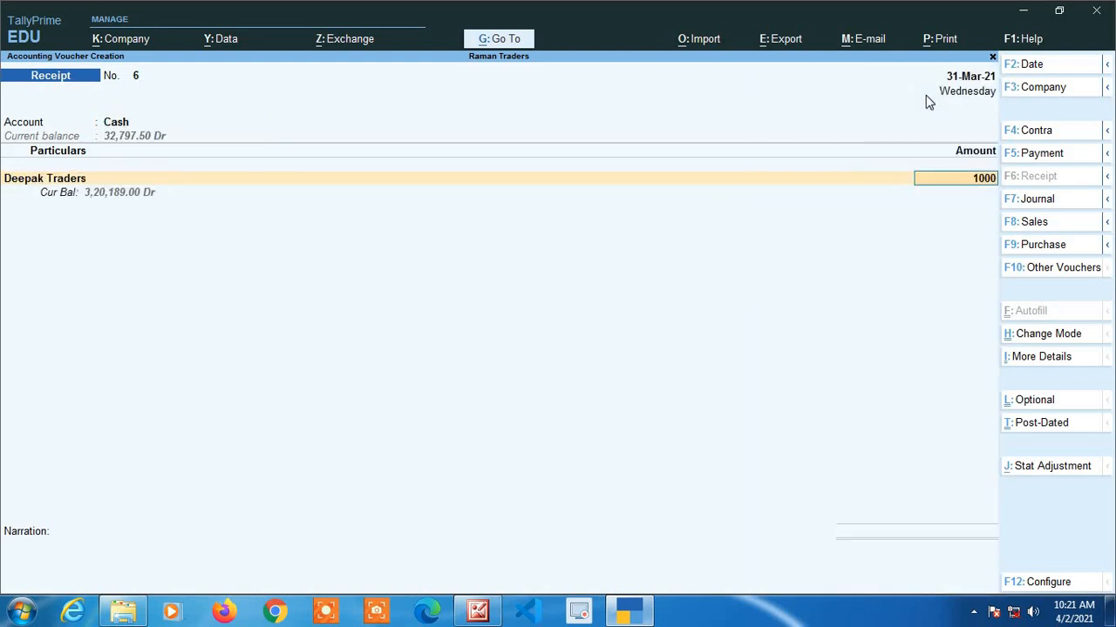
type("0")
key("Return")
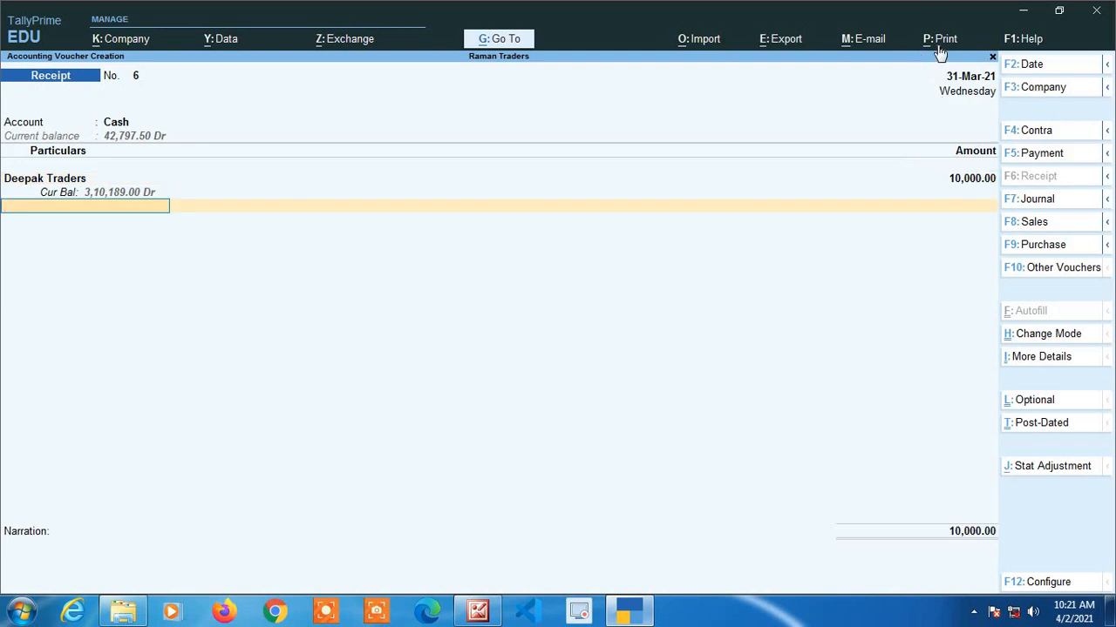
Save the receipt voucher without a narration and return to the Gateway of Tally
key("Return")
key("Return")
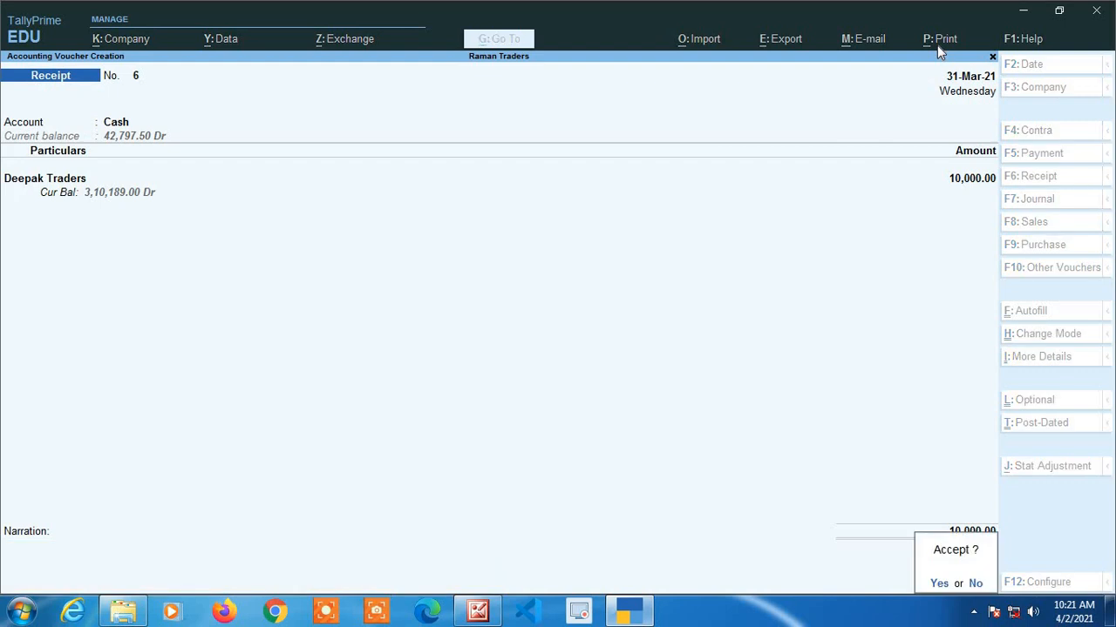
key("y")
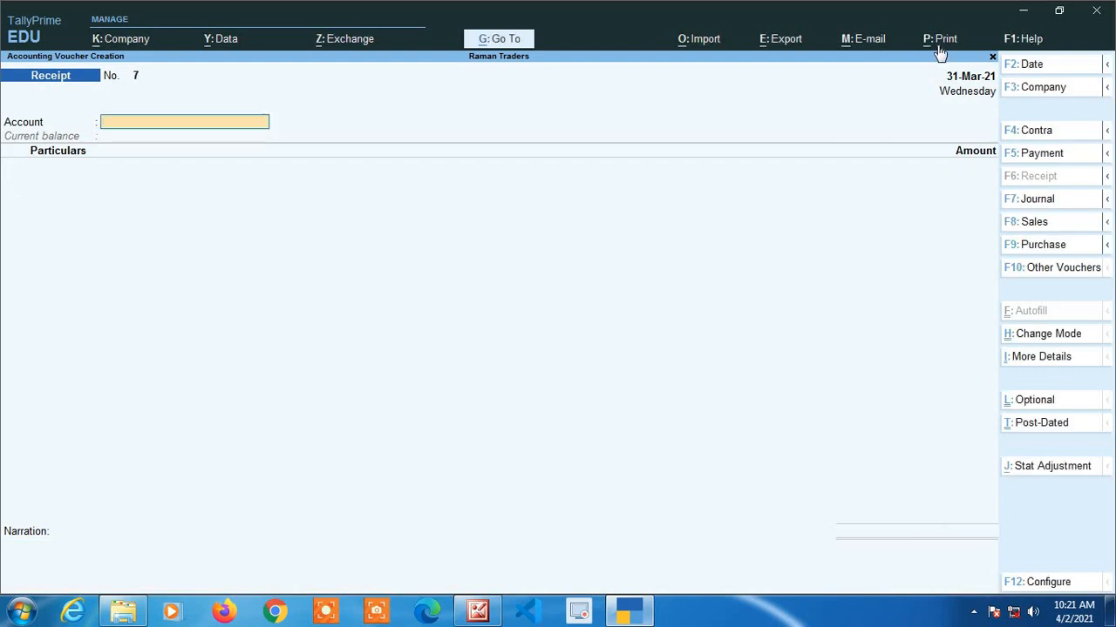
key("Escape")
key("y")
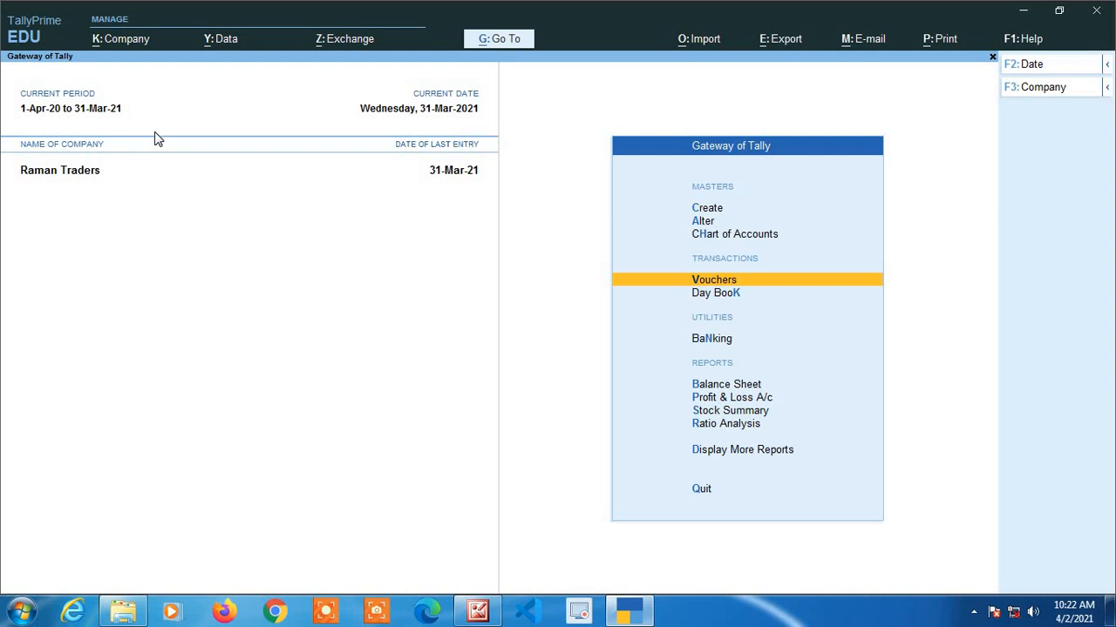
Try to date a new receipt voucher 1-4-2021, and leave voucher creation
key("Return")
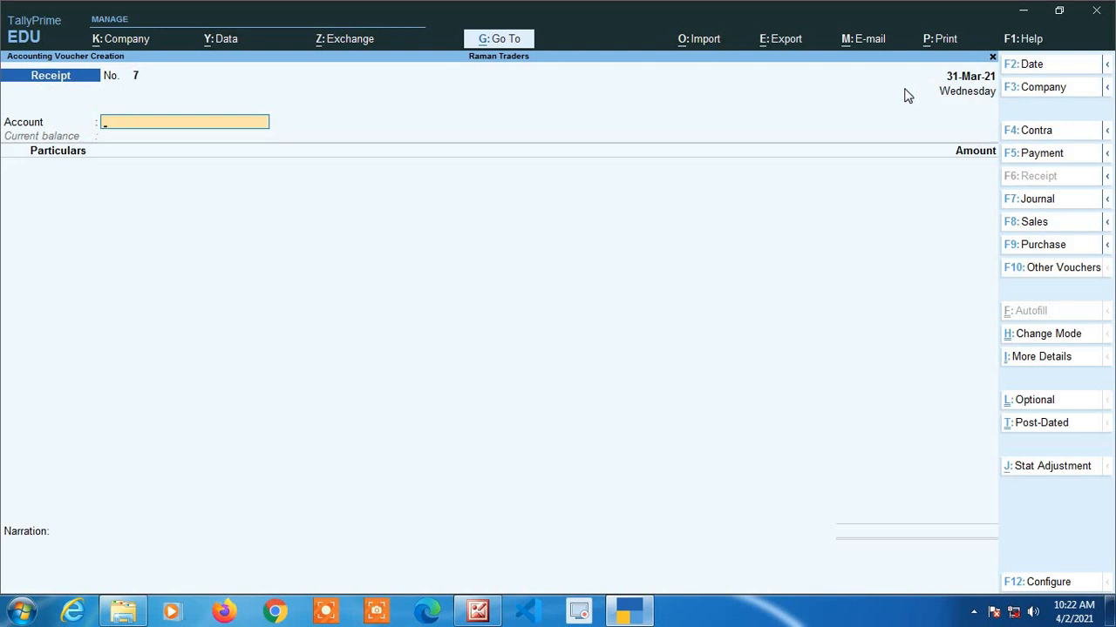
key("F2")
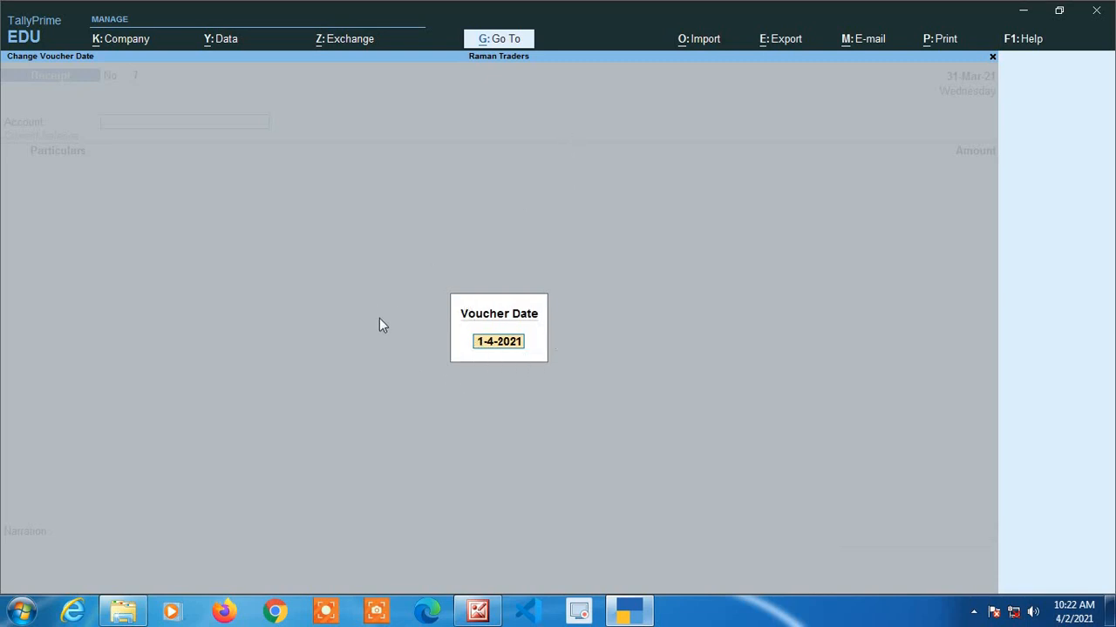
key("Return")
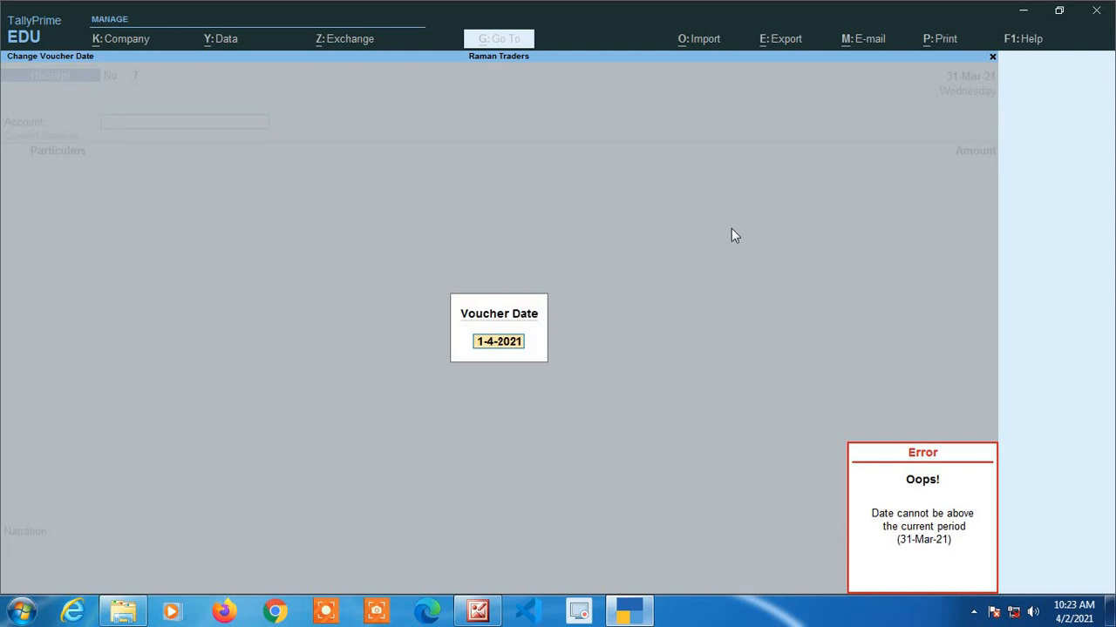
key("Escape")
key("BackSpace")
key("Escape")
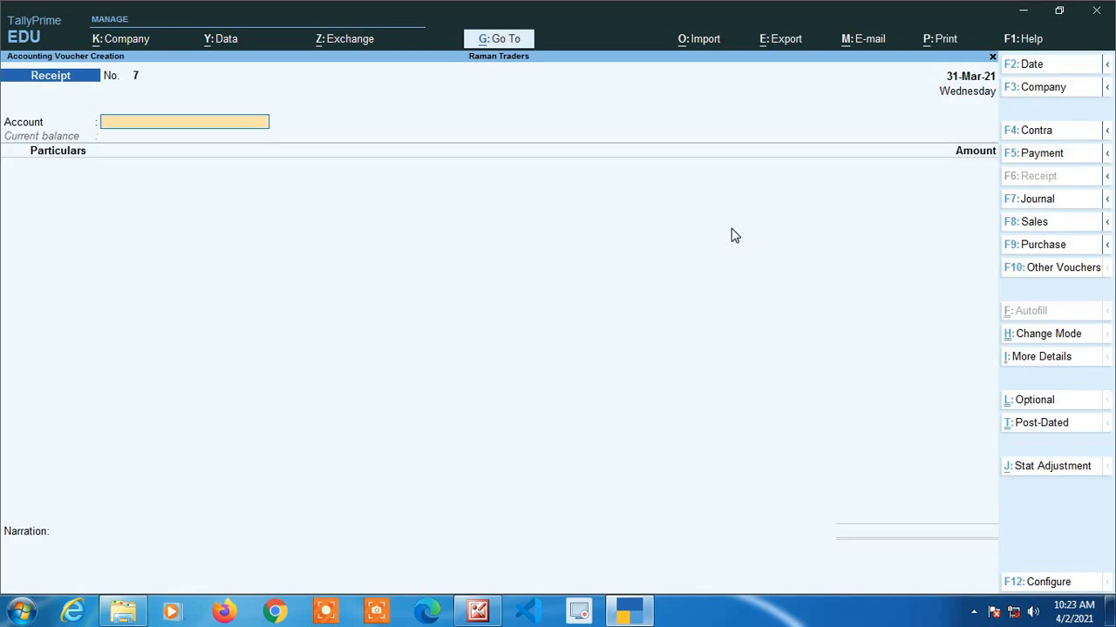
key("Escape")
key("y")
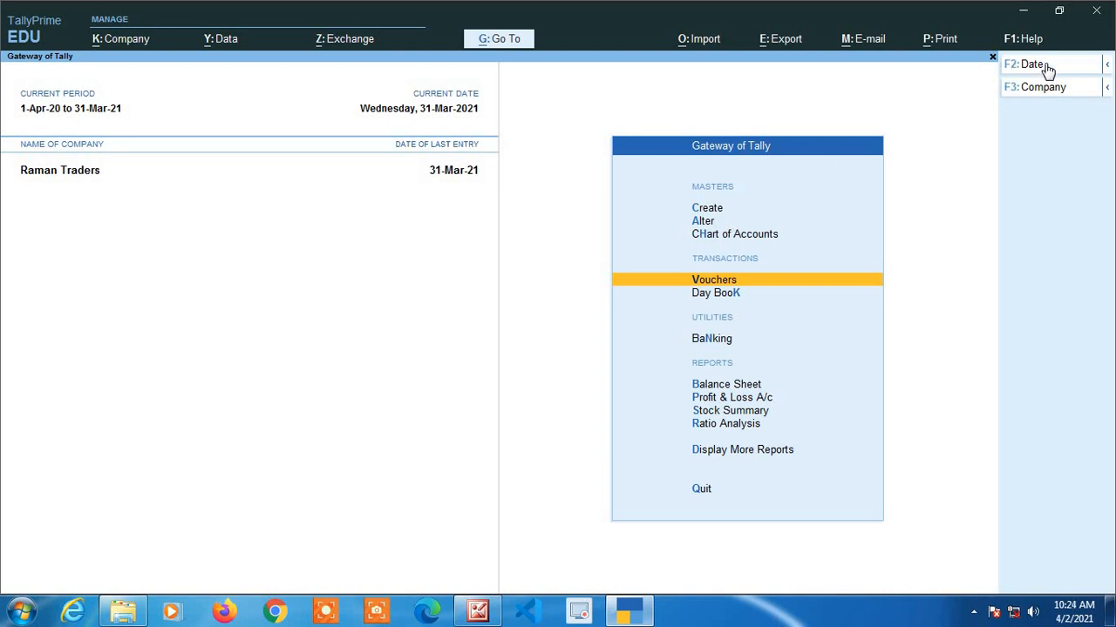
Set the current period of Raman Traders to 1-4-2021 through 31-3-2022
left_click(1108, 67)
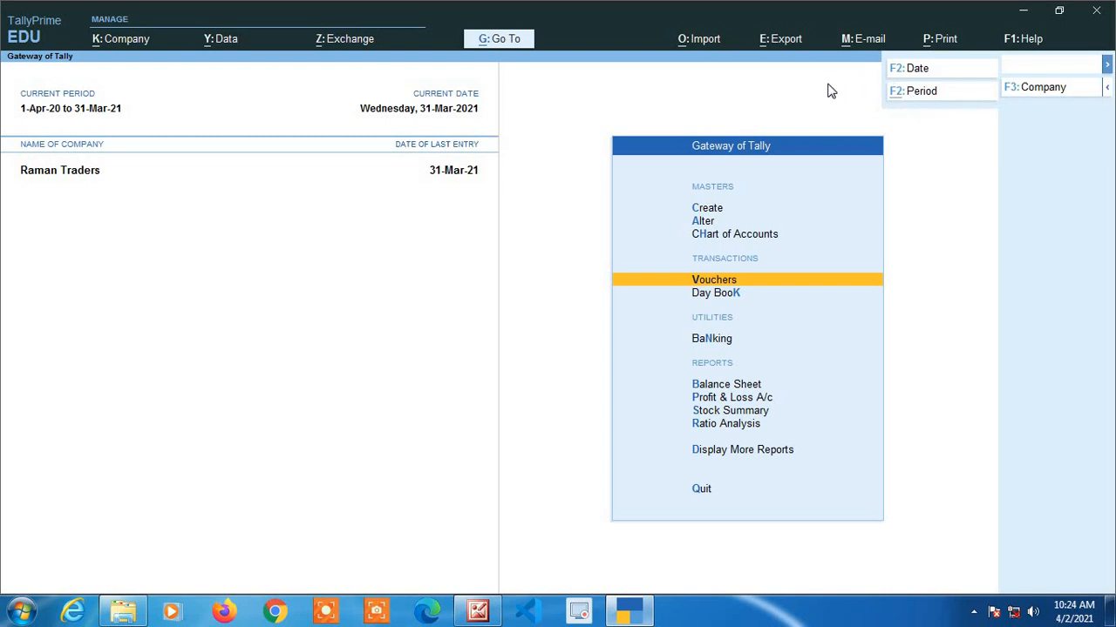
left_click(919, 99)
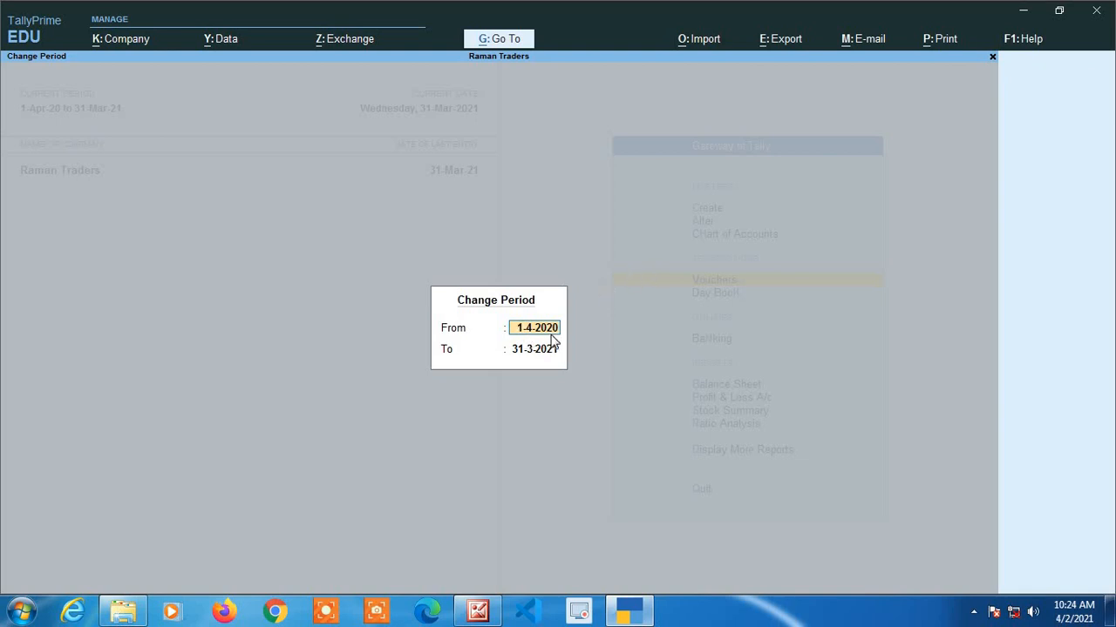
type("1 4 2021")
key("Return")
type("31 3 2022")
key("Return")
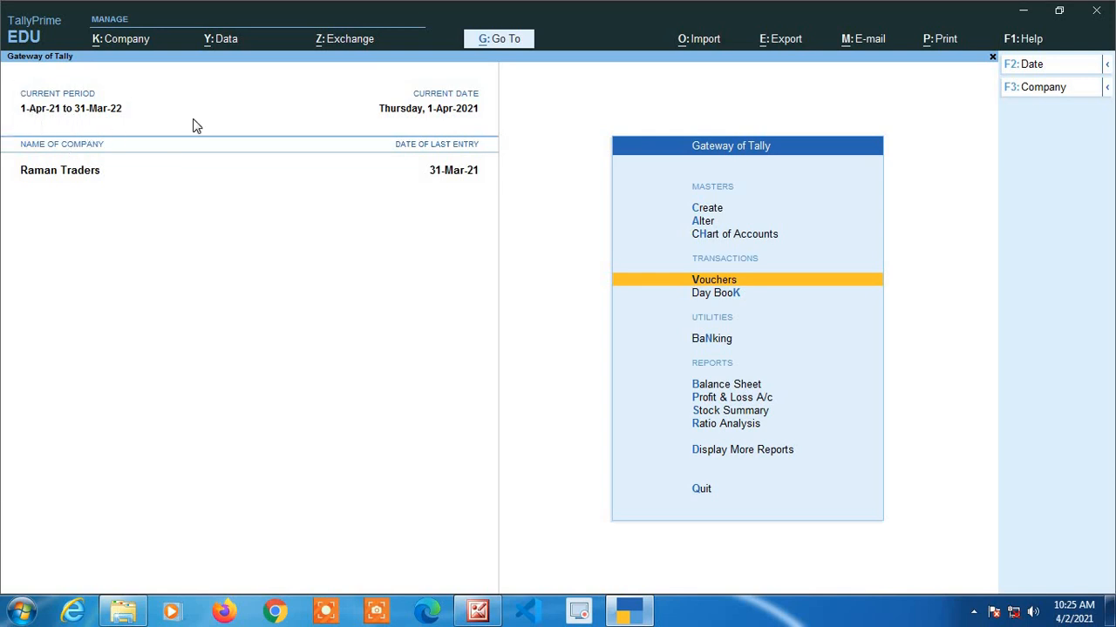
Start a new receipt voucher and set its date to 1-May-21
key("Return")
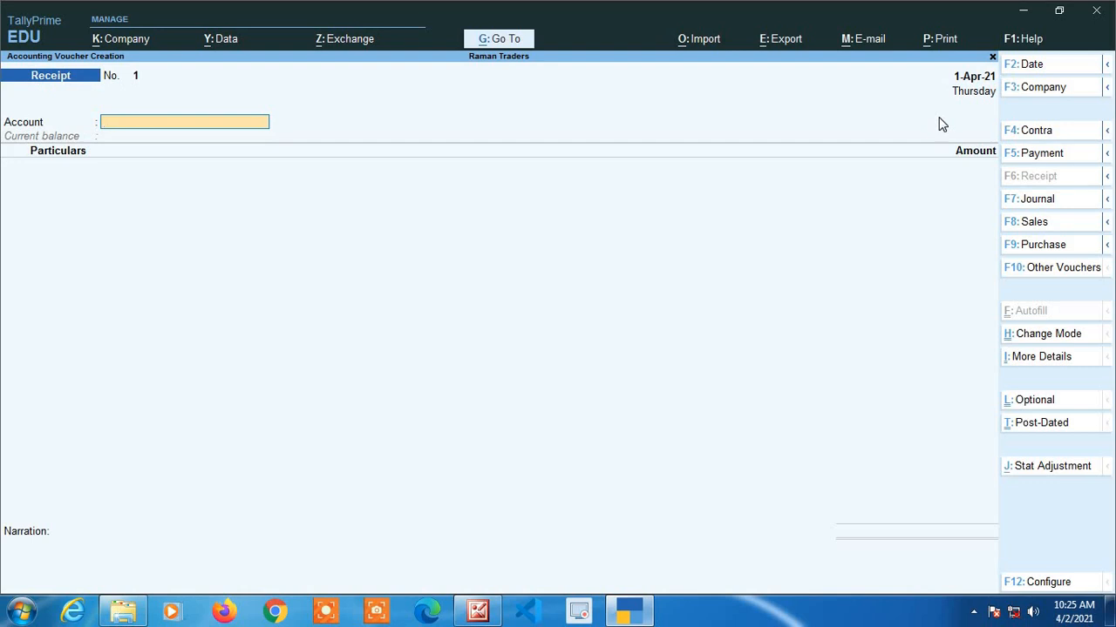
key("F2")
type("1-5")
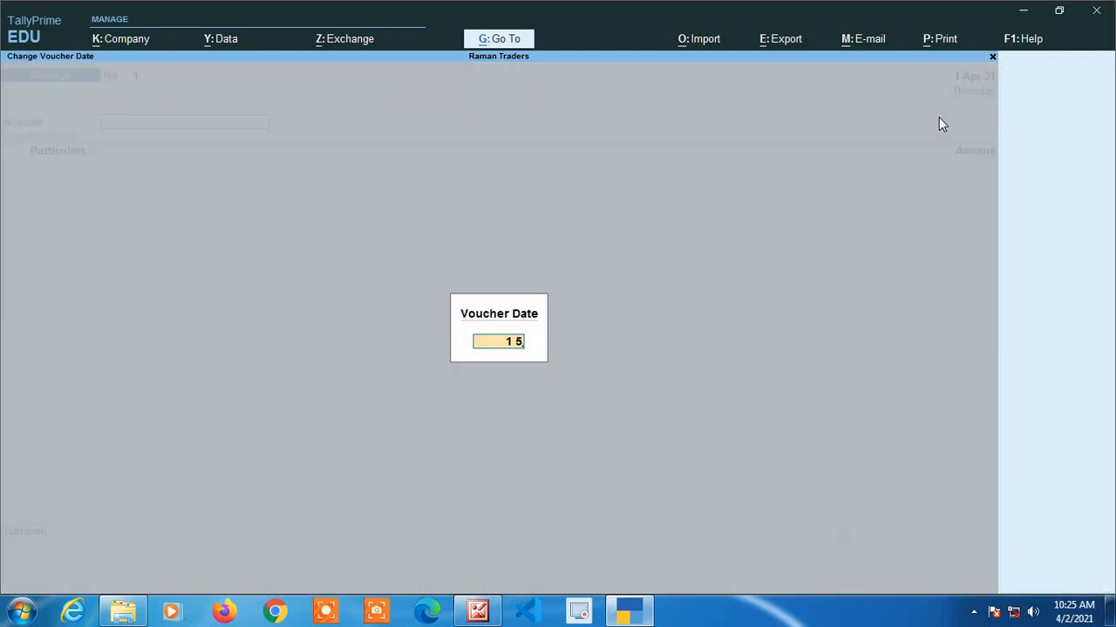
key("Return")
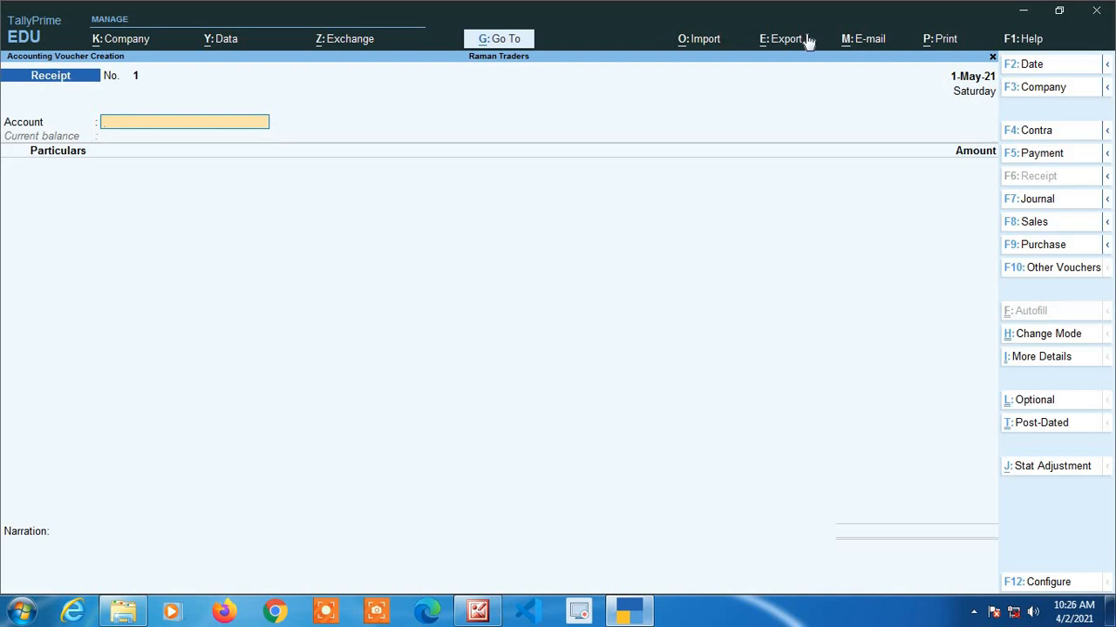
Enter Cash as the receipt account and Deepak Traders as the particulars with an amount of 10,000
type("Cas")
key("Return")
type("D")
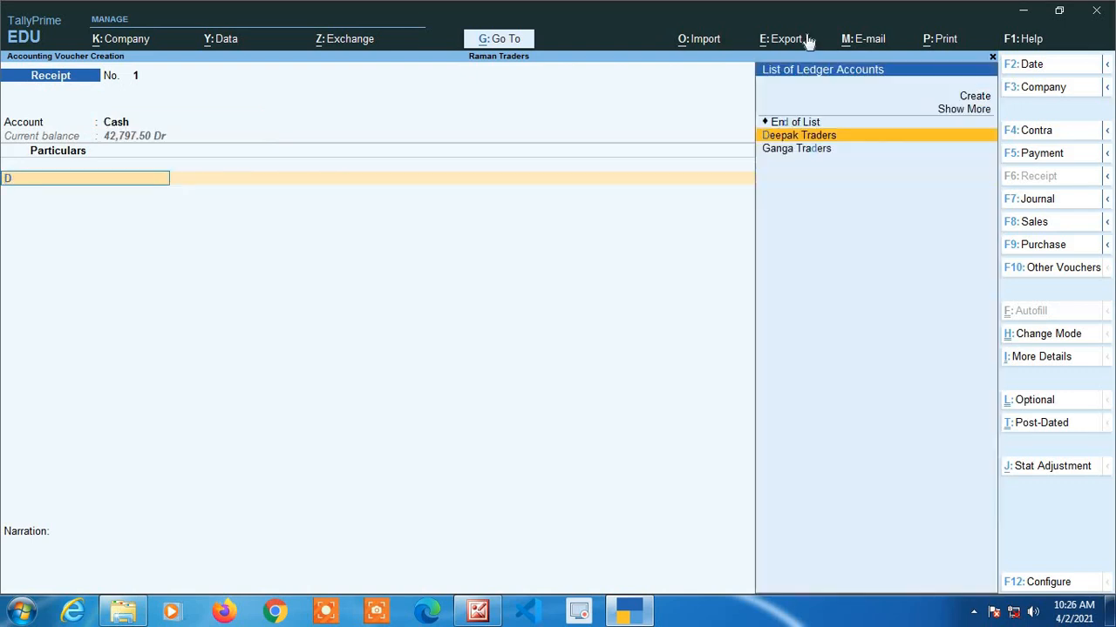
type("eep")
key("Return")
type("10,00")
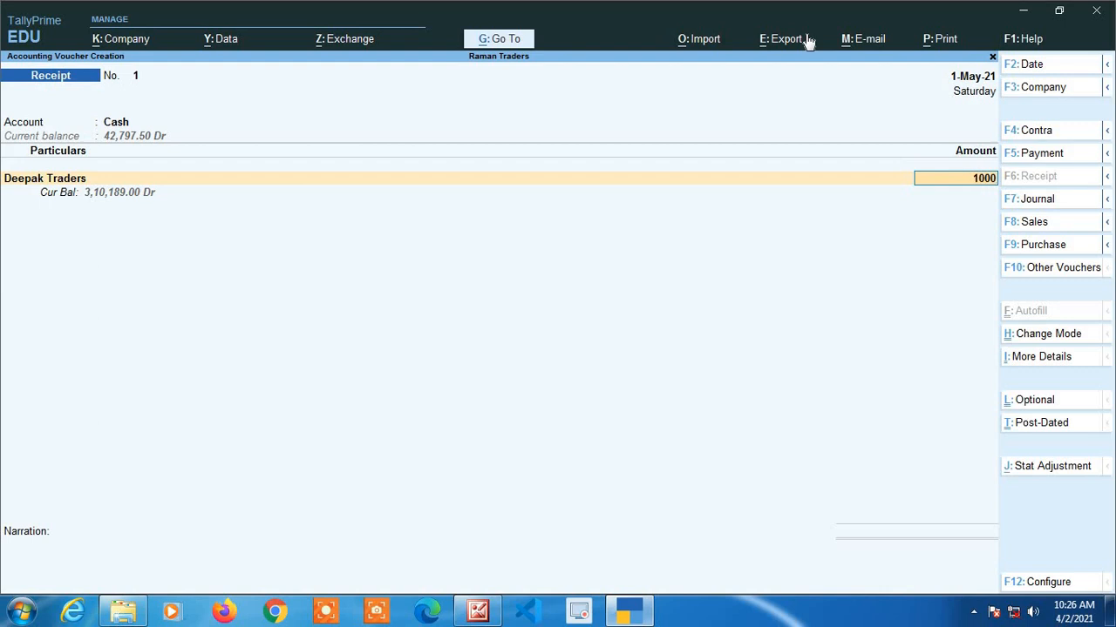
type("0")
key("Return")
Save the 1-May-21 receipt with no narration and leave voucher creation
key("Return")
key("Return")
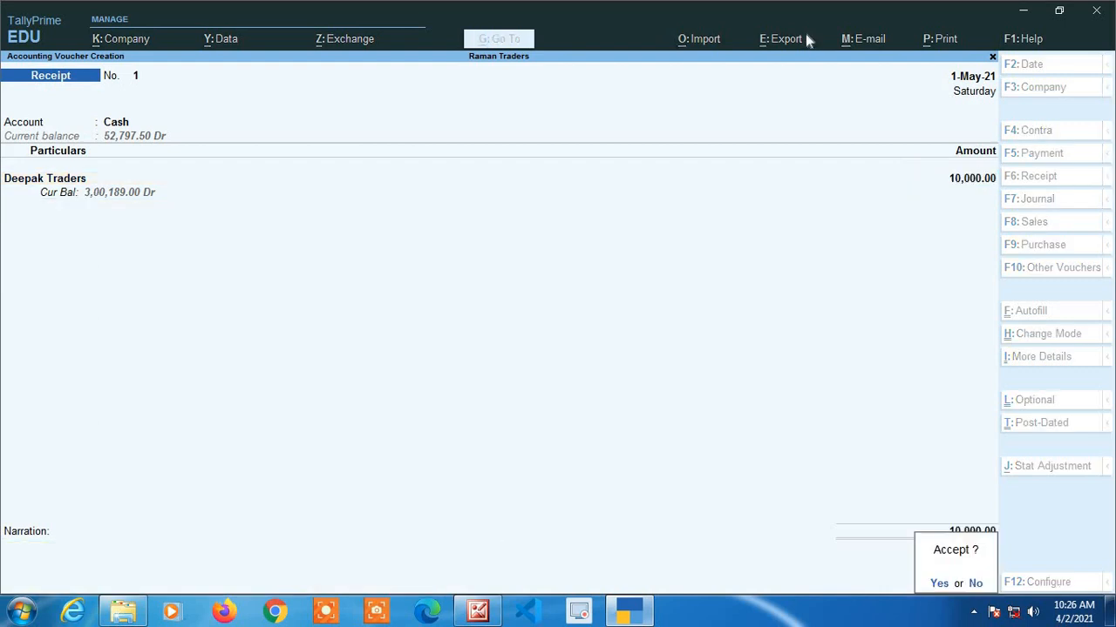
key("Return")
key("Escape")
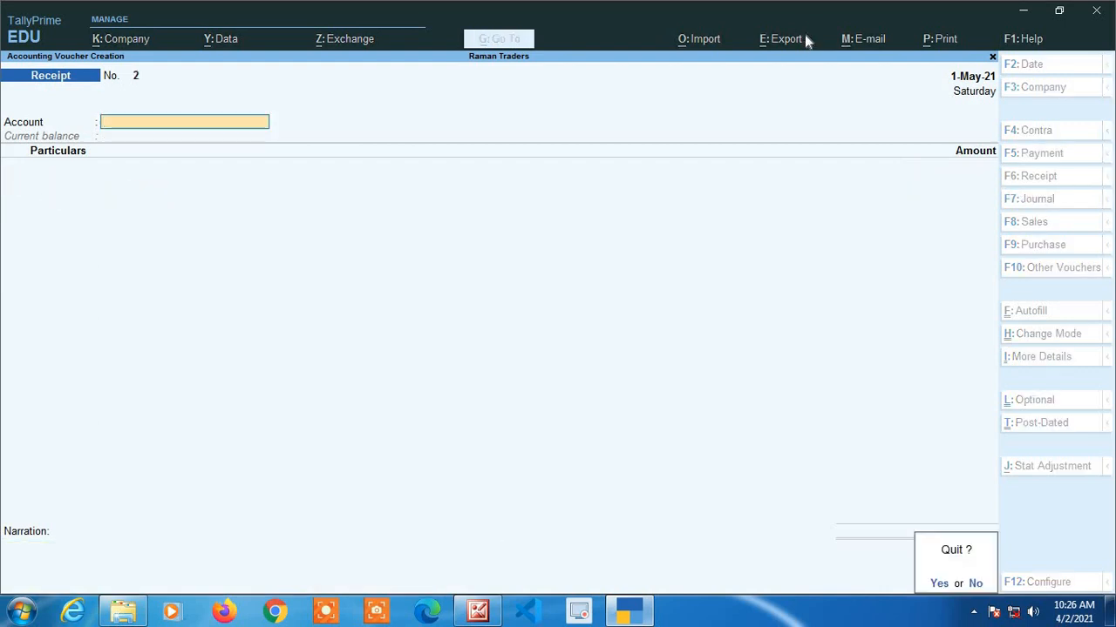
key("Return")
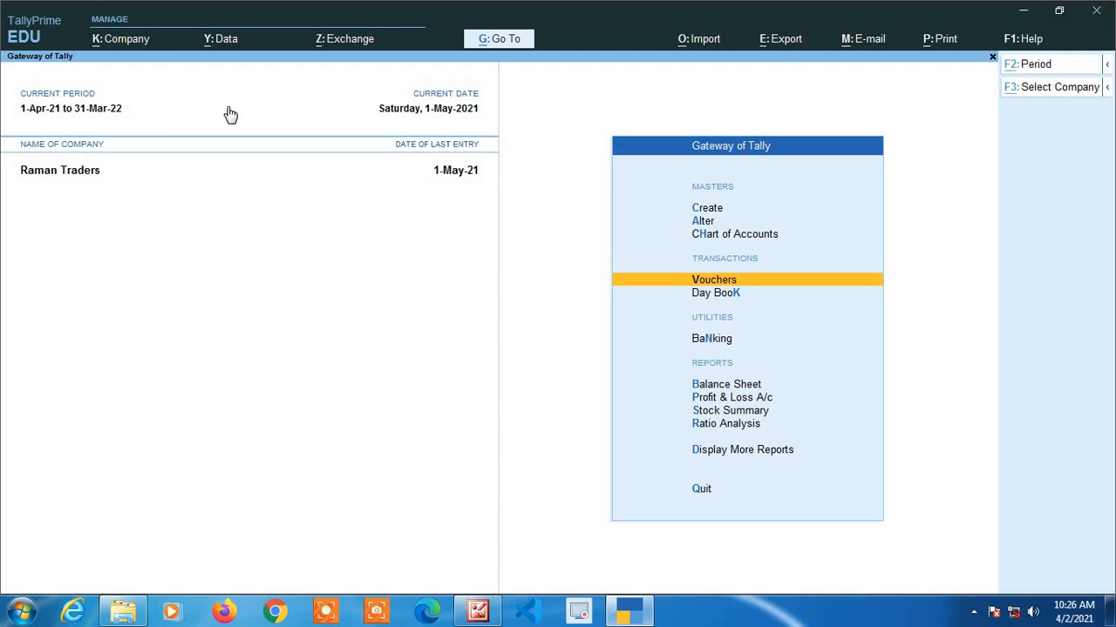
View the Change Period settings and close them without editing the dates
key("alt+F2")
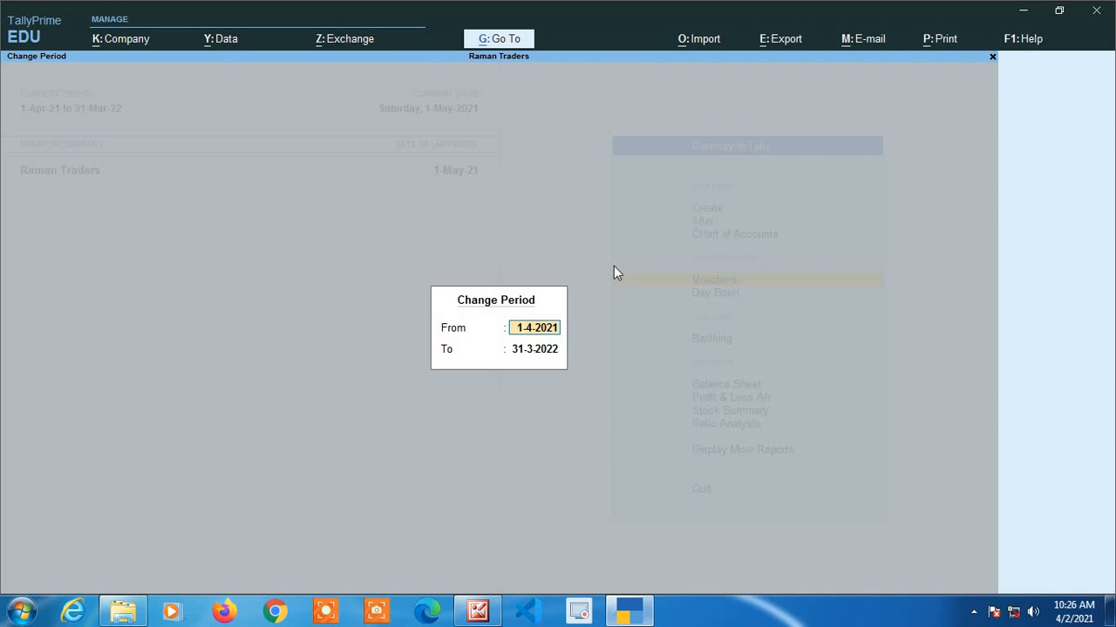
key("Escape")
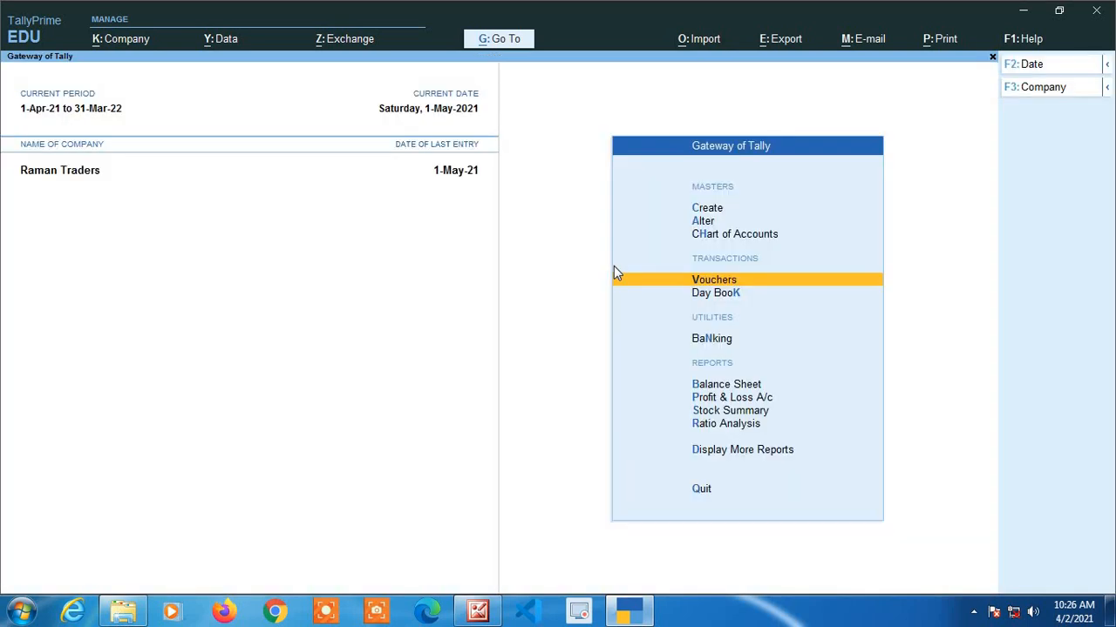
Quit TallyPrime, relaunch it in educational mode and maximize its window
key("Escape")
key("Return")
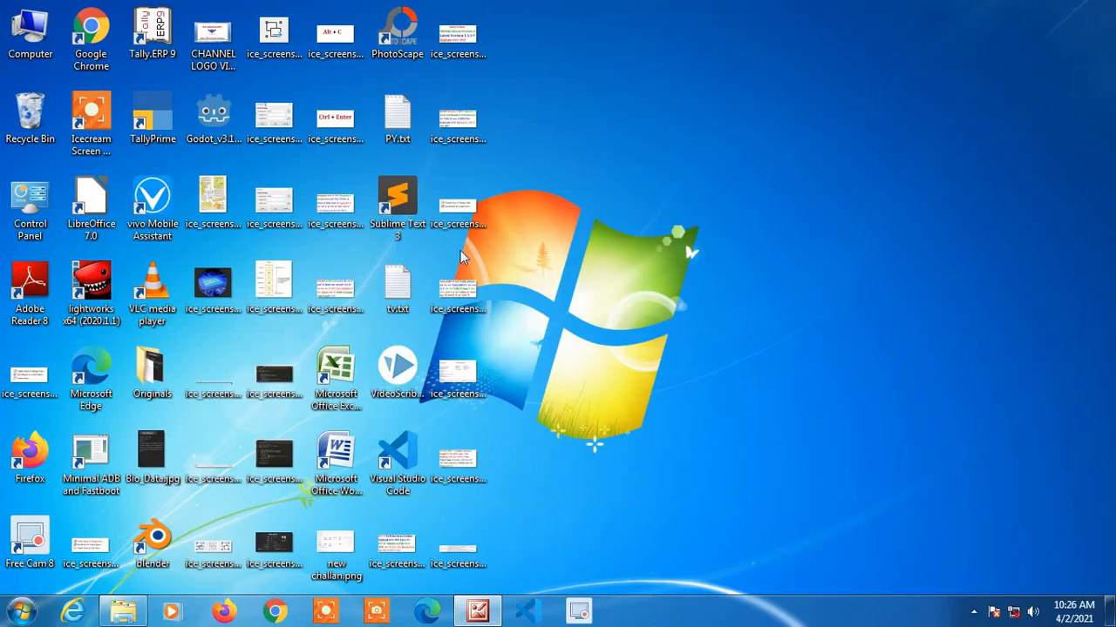
double_click(161, 124)
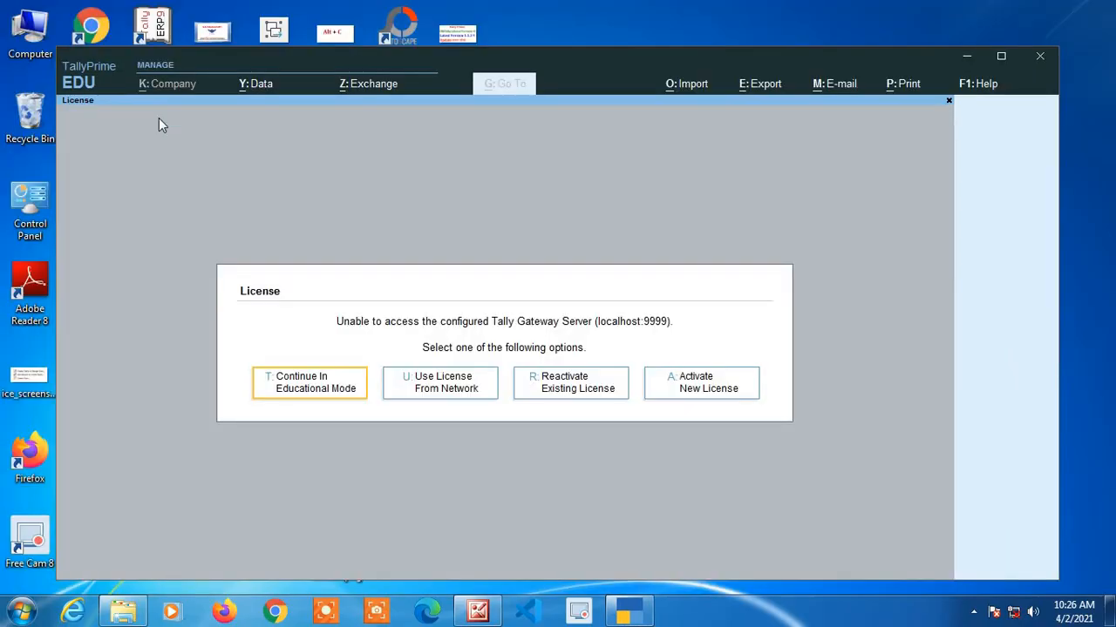
key("Return")
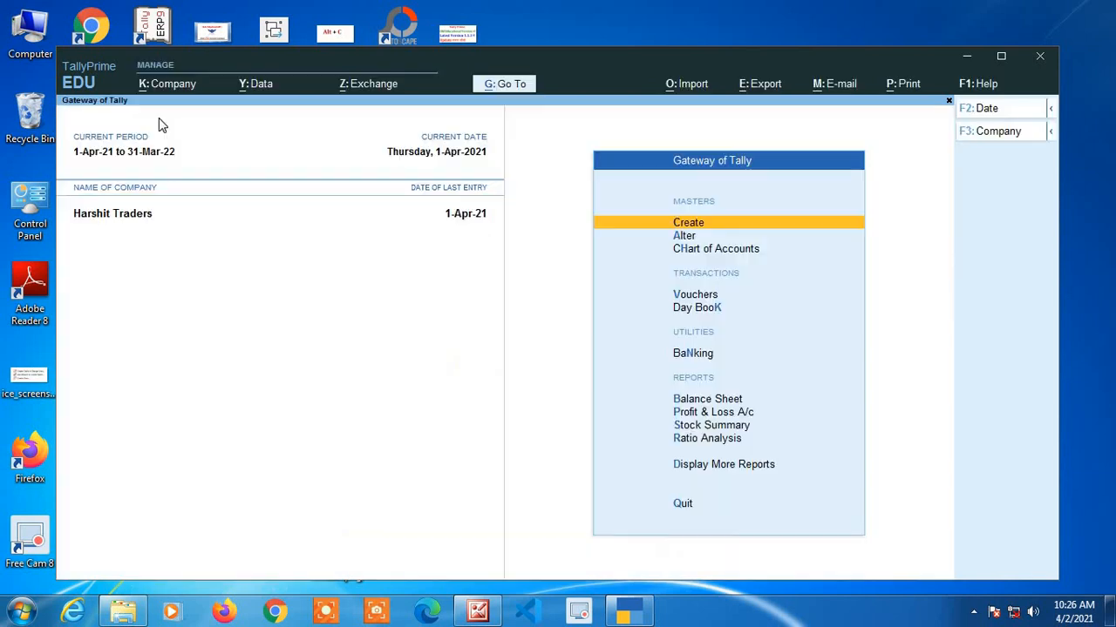
left_click(1003, 58)
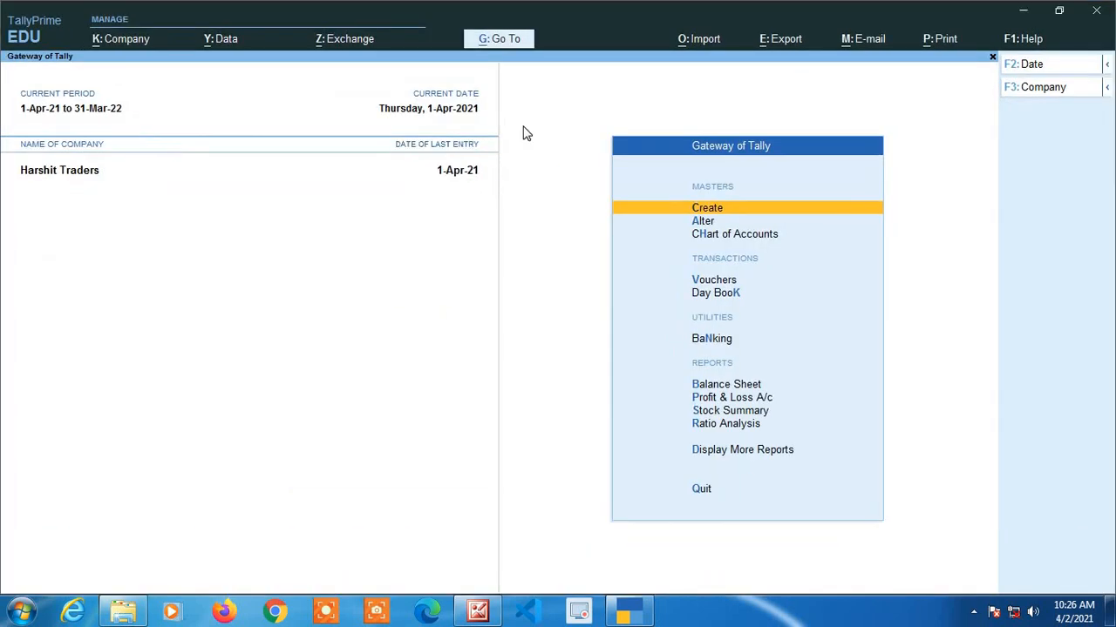
Shut the Harshit Traders company and bring up the list of companies
key("alt+k")
key("Down")
key("Down")
key("Down")
key("Down")
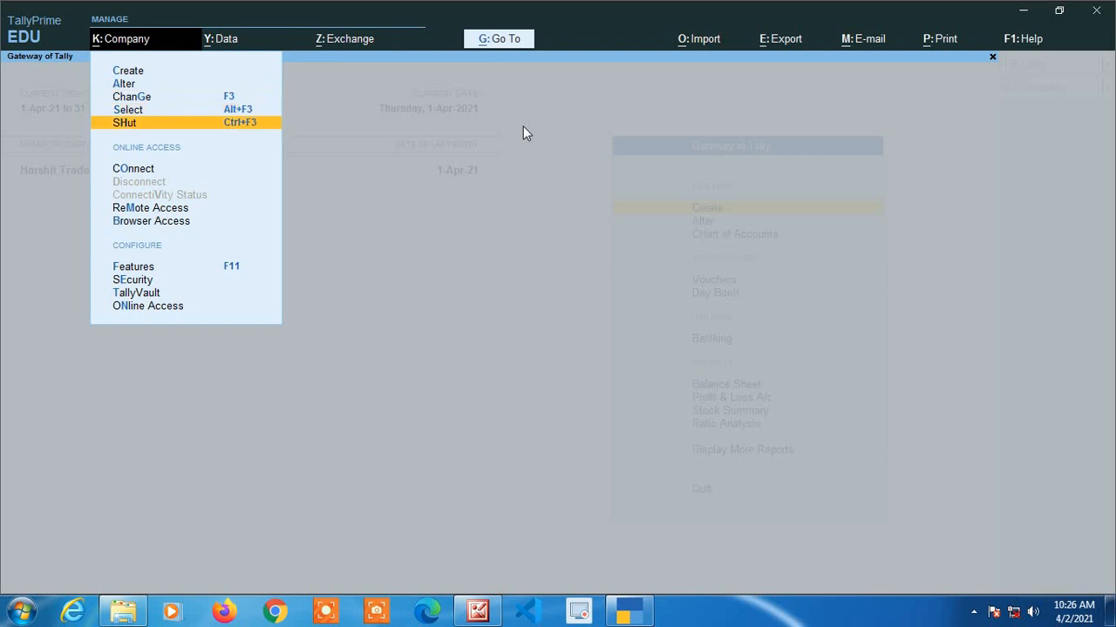
key("Return")
key("Return")
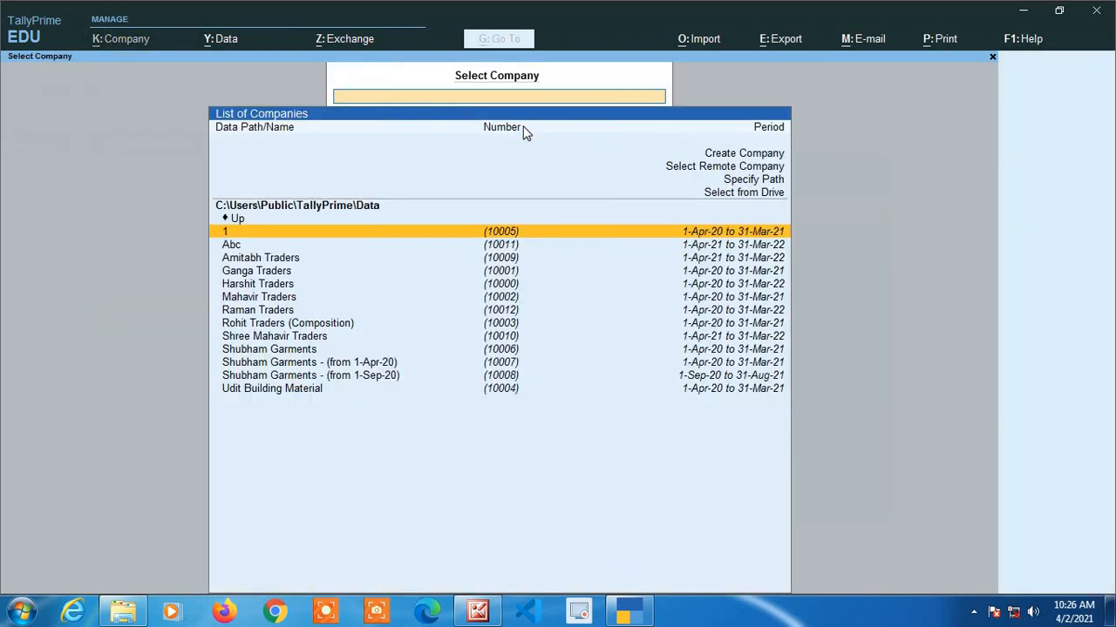
Load the company Raman Traders from the list of companies
key("Down")
key("Down")
key("Down")
key("Down")
key("Down")
key("Down")
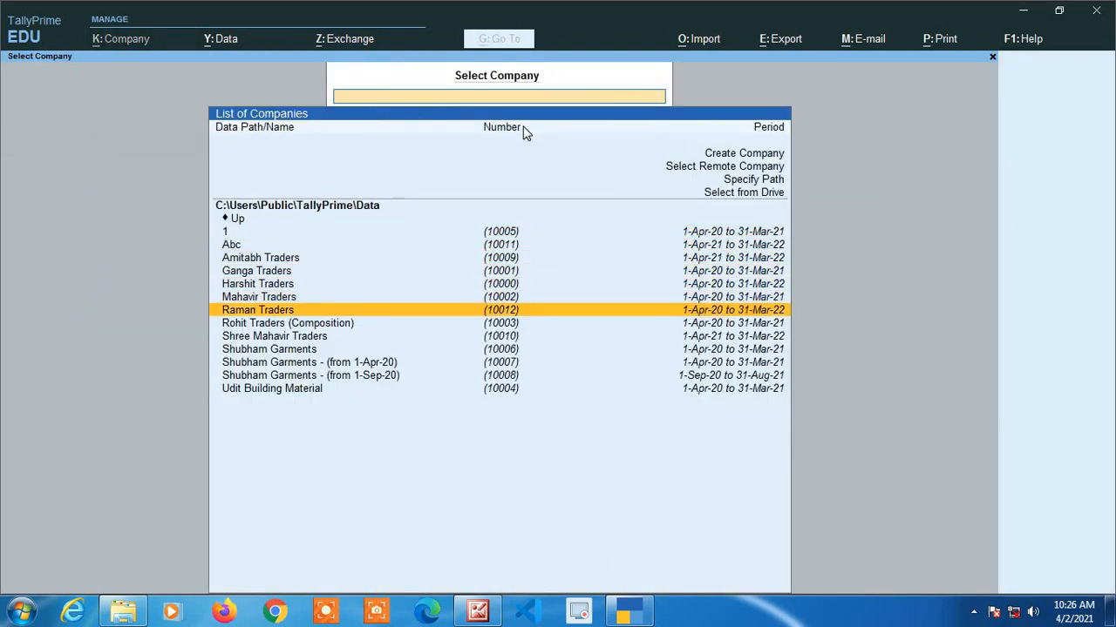
key("Return")
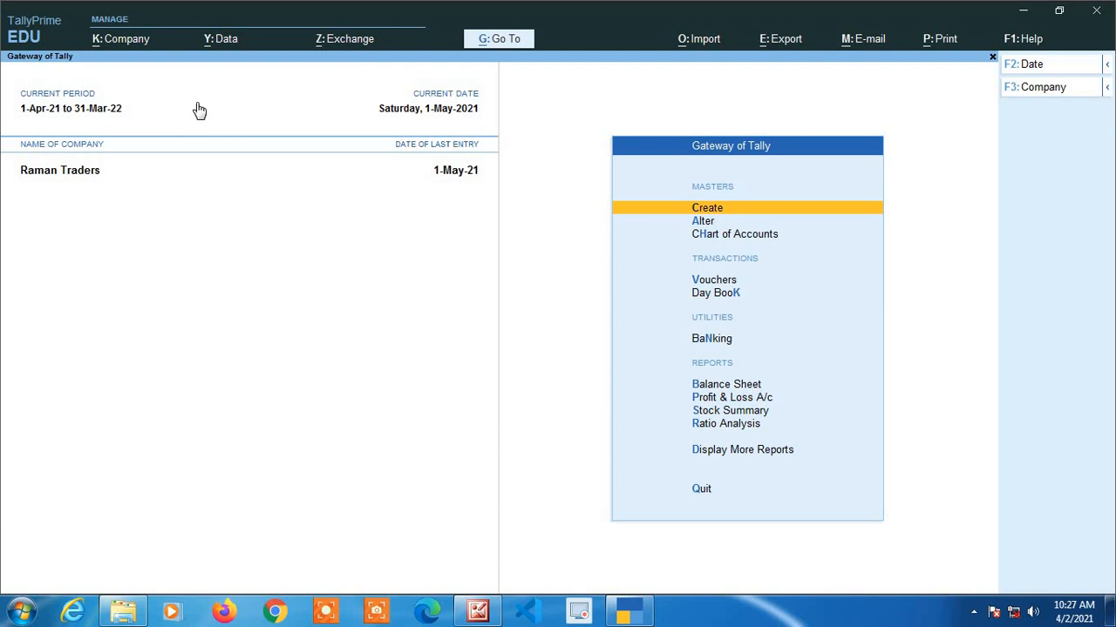
Change the current period of Raman Traders to 1-4-2020 to 31-3-2021
key("alt")
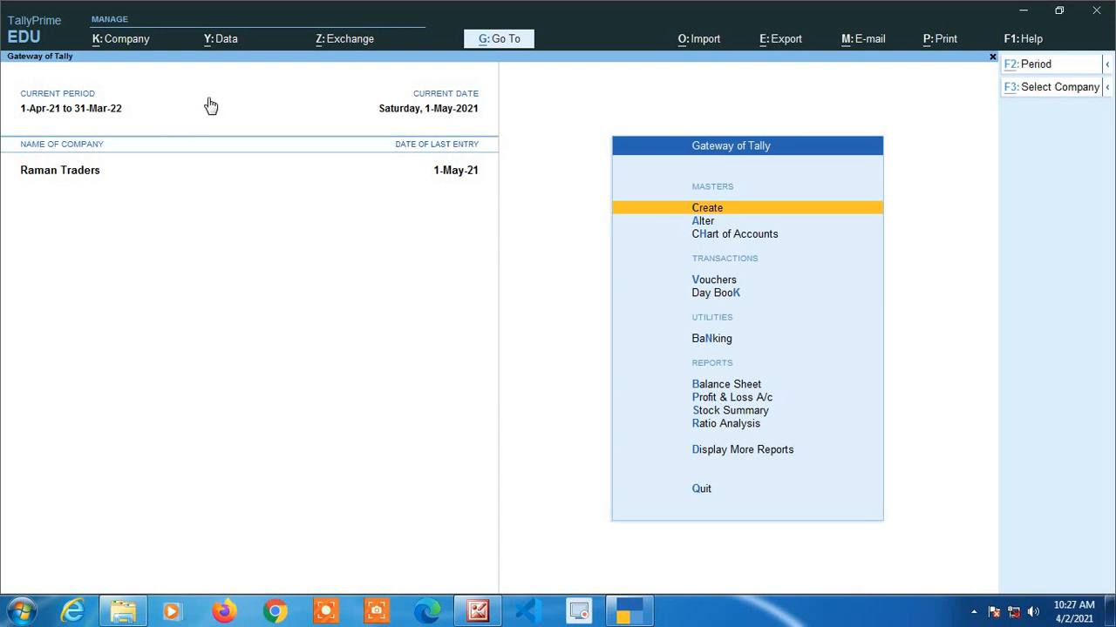
key("alt+F2")
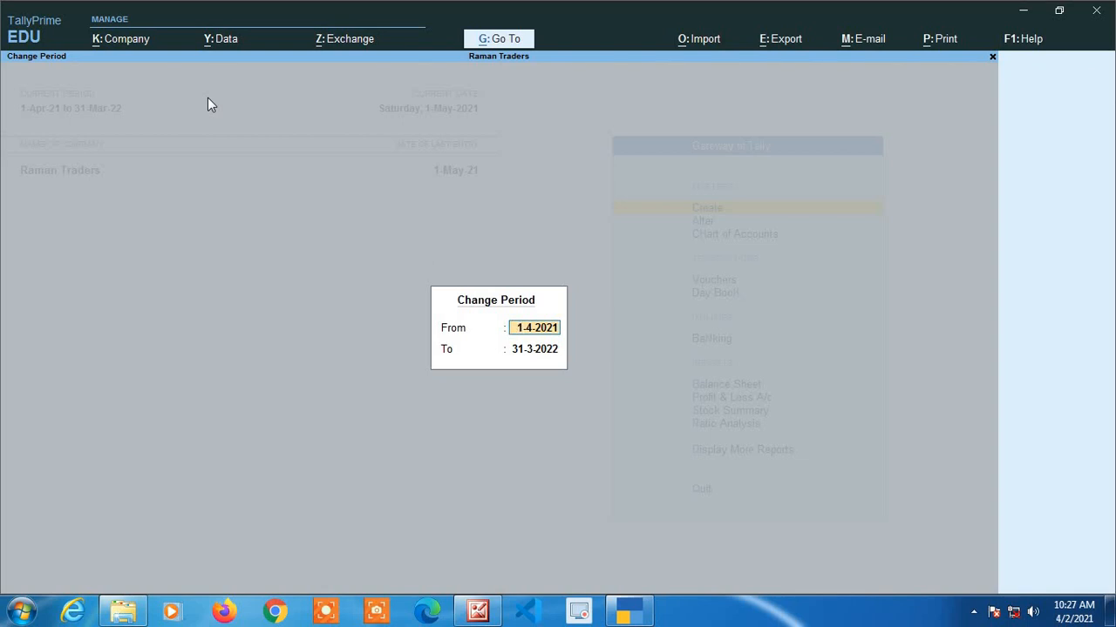
type("1 4 2020")
key("Return")
type("31 3 2021")
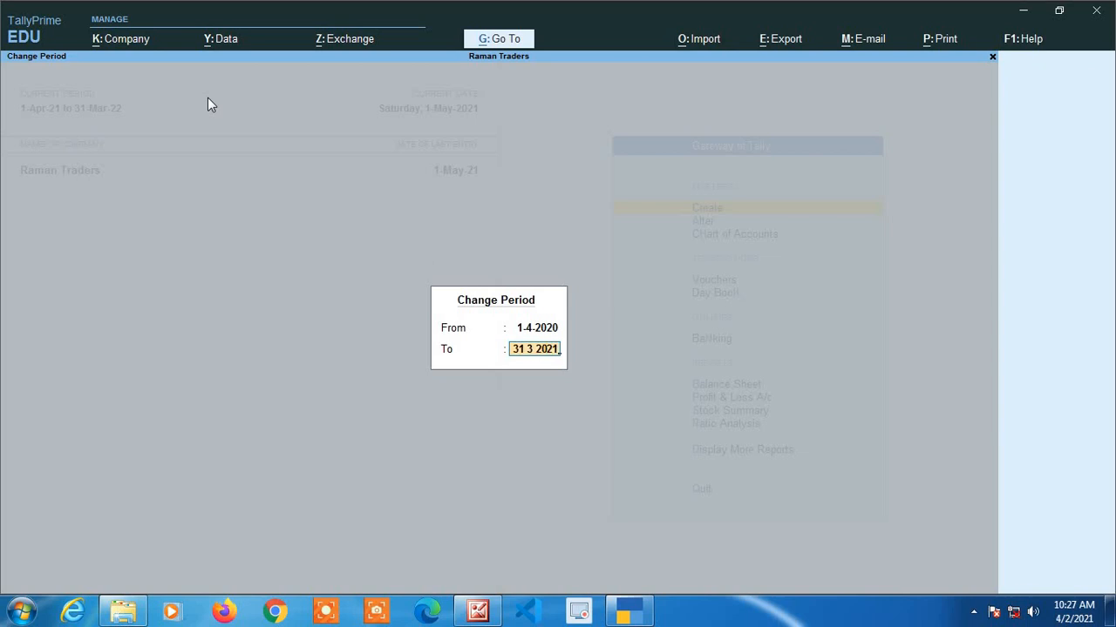
key("Return")
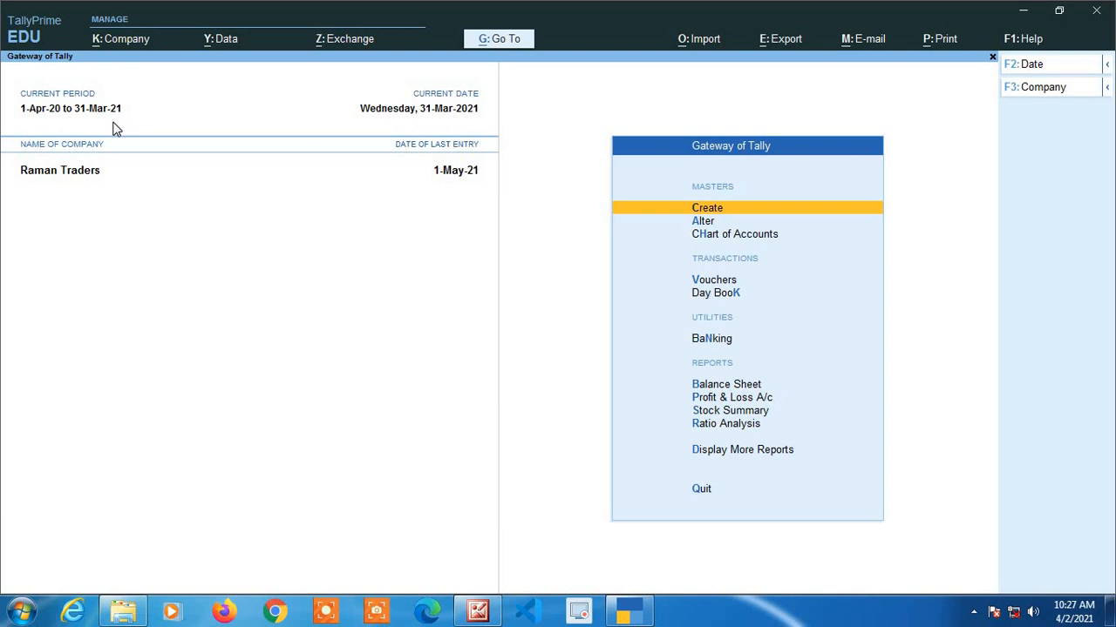
Open the Day Book and display its vouchers for the full period 1-Apr-20 to 31-Mar-21
key("d")
key("Escape")
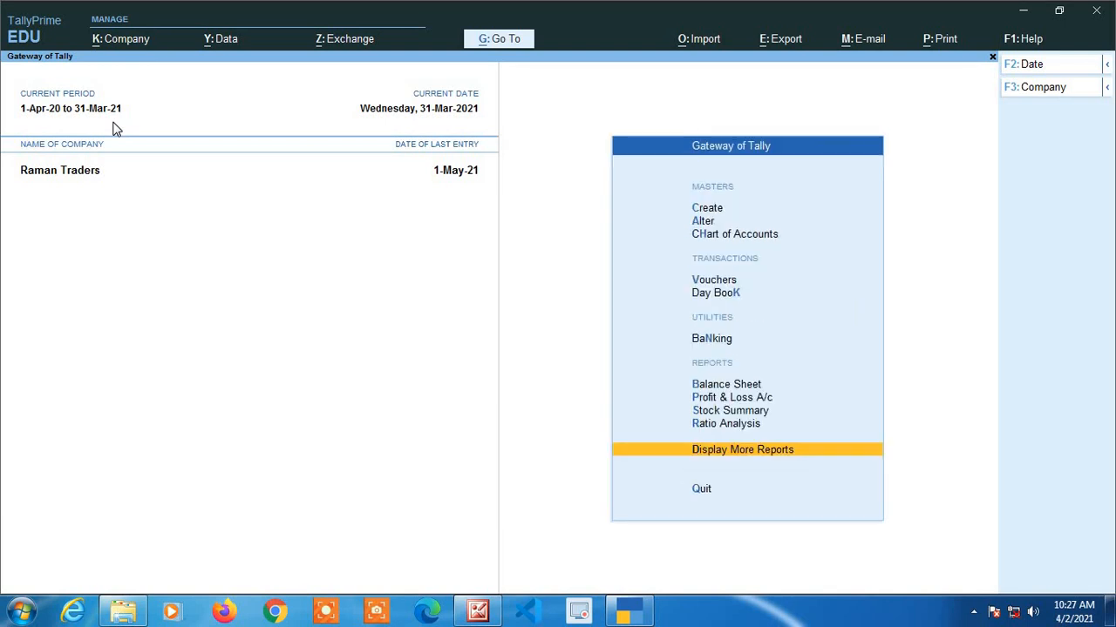
key("Up")
key("Up")
key("Up")
key("Up")
key("Up")
key("Up")
key("Up")
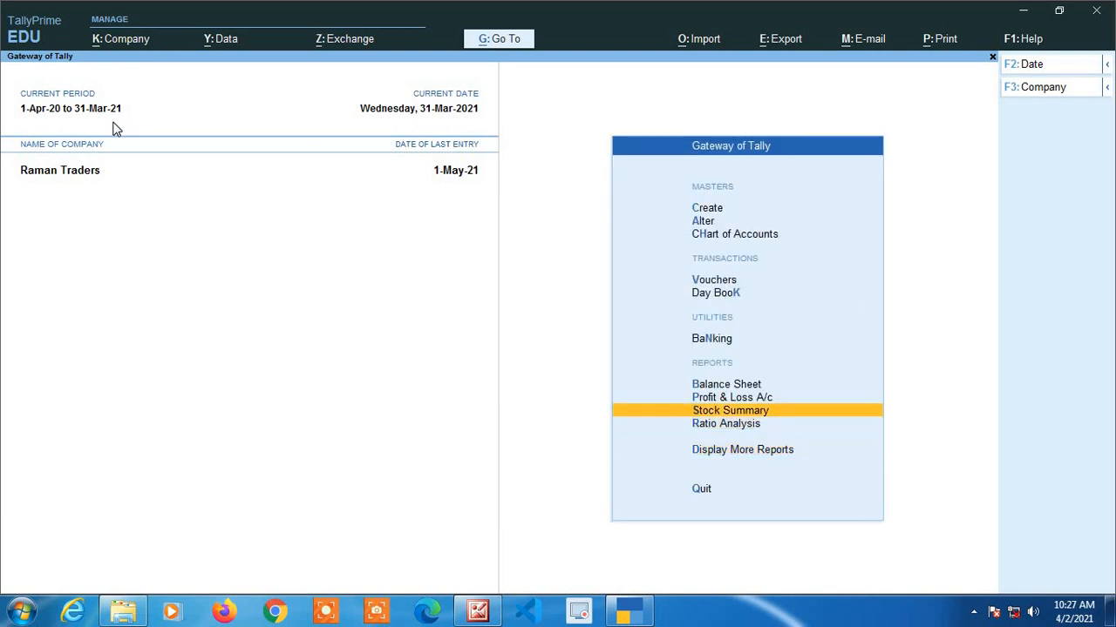
key("Down")
key("Return")
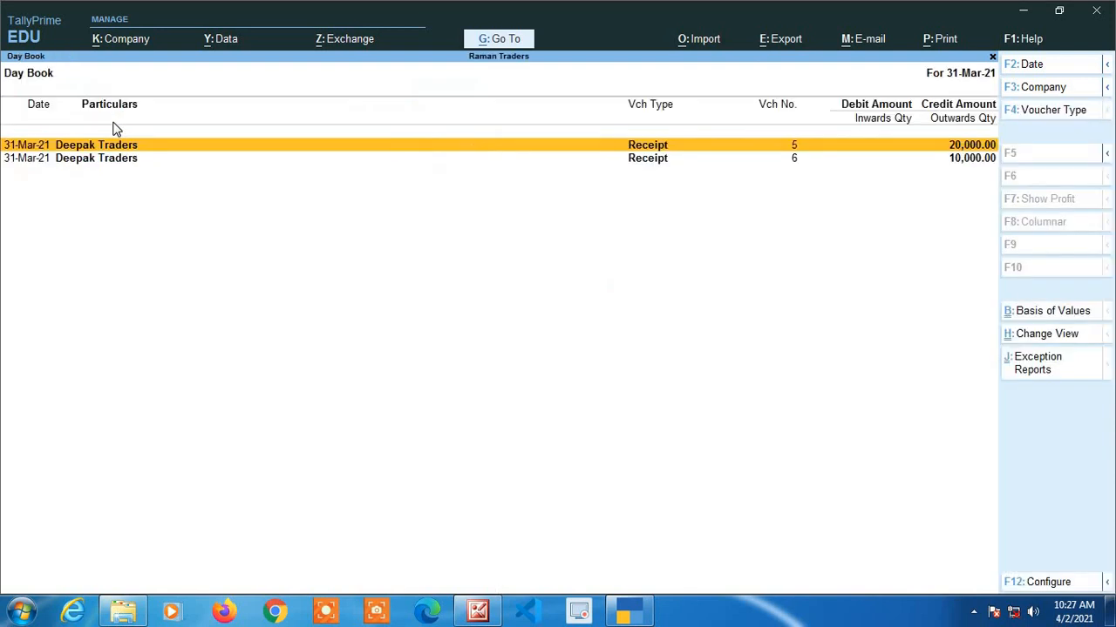
key("alt+F2")
key("Return")
key("Return")
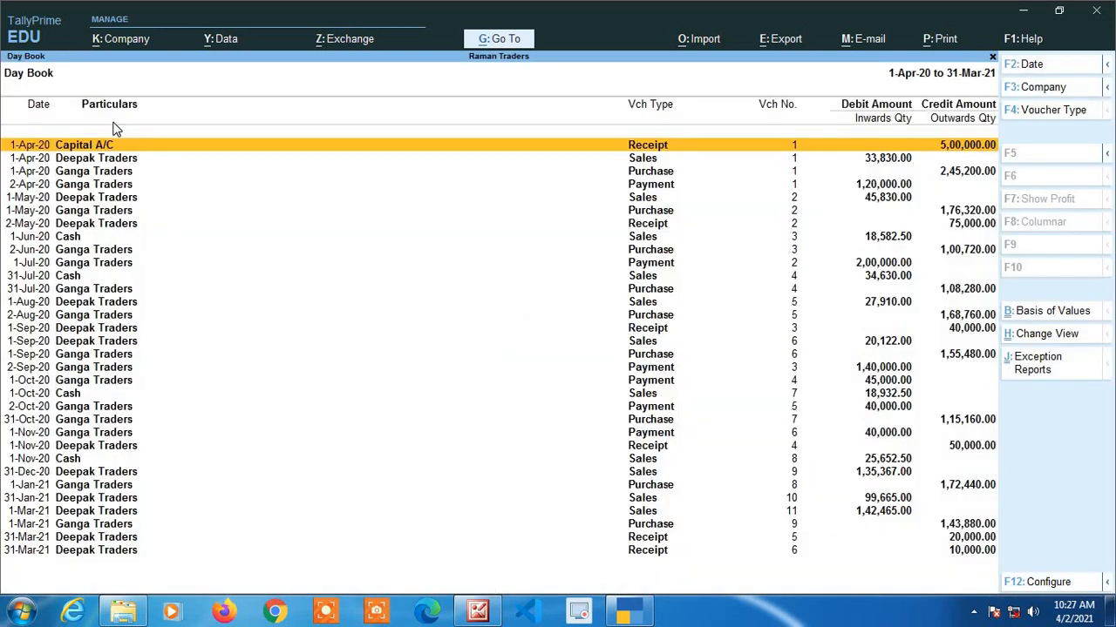
Look through the Day Book vouchers of the 2020-21 financial year
key("Down")
key("Down")
key("Down")
key("Down")
key("Down")
key("Down")
key("Down")
key("Down")
key("Down")
key("Down")
key("Down")
key("Down")
key("Down")
key("Down")
key("Down")
key("Down")
key("Down")
key("Down")
key("Down")
key("Down")
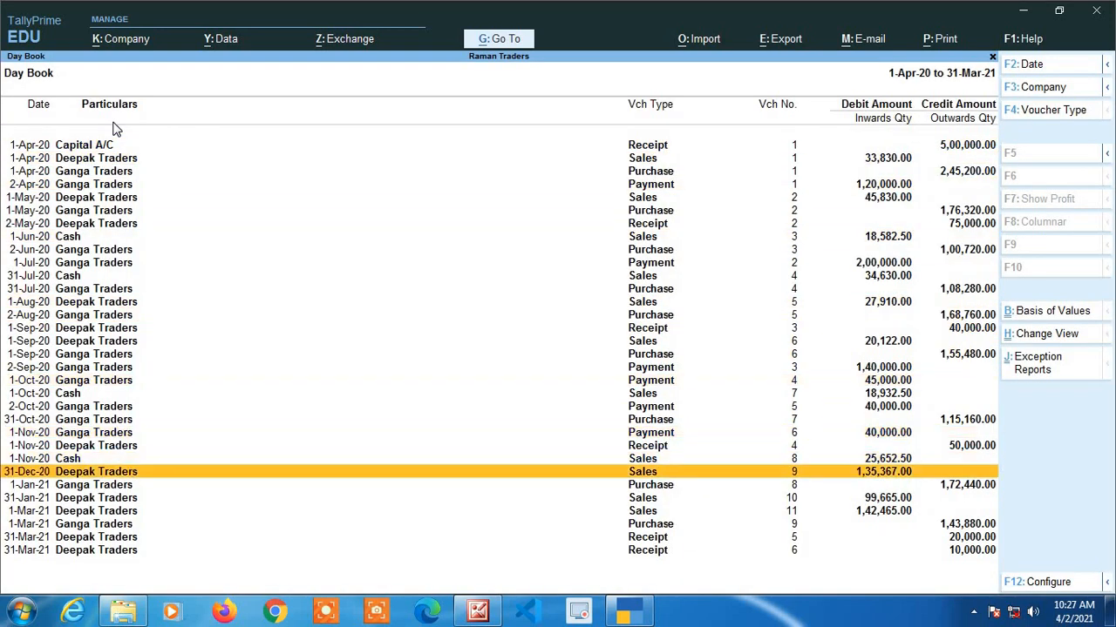
key("Up")
key("Up")
key("Up")
key("Up")
key("Up")
key("Up")
key("Up")
key("Up")
key("Up")
key("Up")
key("Up")
key("Up")
key("Up")
key("Up")
key("Up")
key("Up")
key("Up")
key("Up")
key("Up")
key("Up")
key("Up")
Change the amount of the 31-Mar-21 Deepak Traders receipt no. 6 to 20,000, save it and leave the Day Book
key("Down")
key("Down")
key("Down")
key("Down")
key("Down")
key("Down")
key("Down")
key("Down")
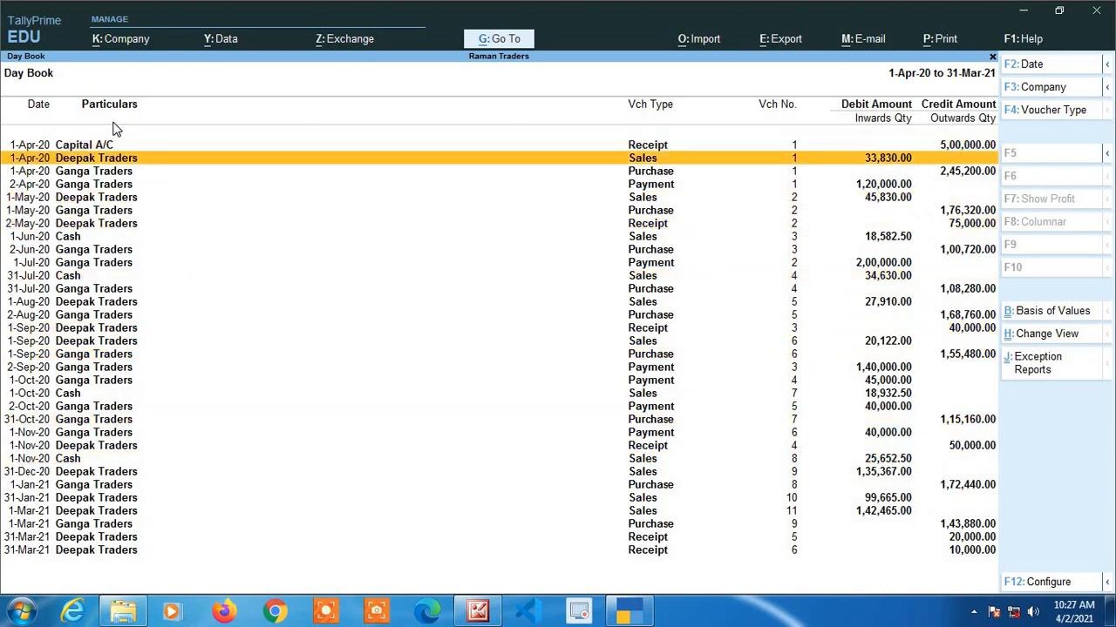
key("Down")
key("Down")
key("Down")
key("Down")
key("Down")
key("Down")
key("Down")
key("Down")
key("Down")
key("Down")
key("Down")
key("Down")
key("Down")
key("Down")
key("Down")
key("Down")
key("Down")
key("Down")
key("Down")
key("Down")
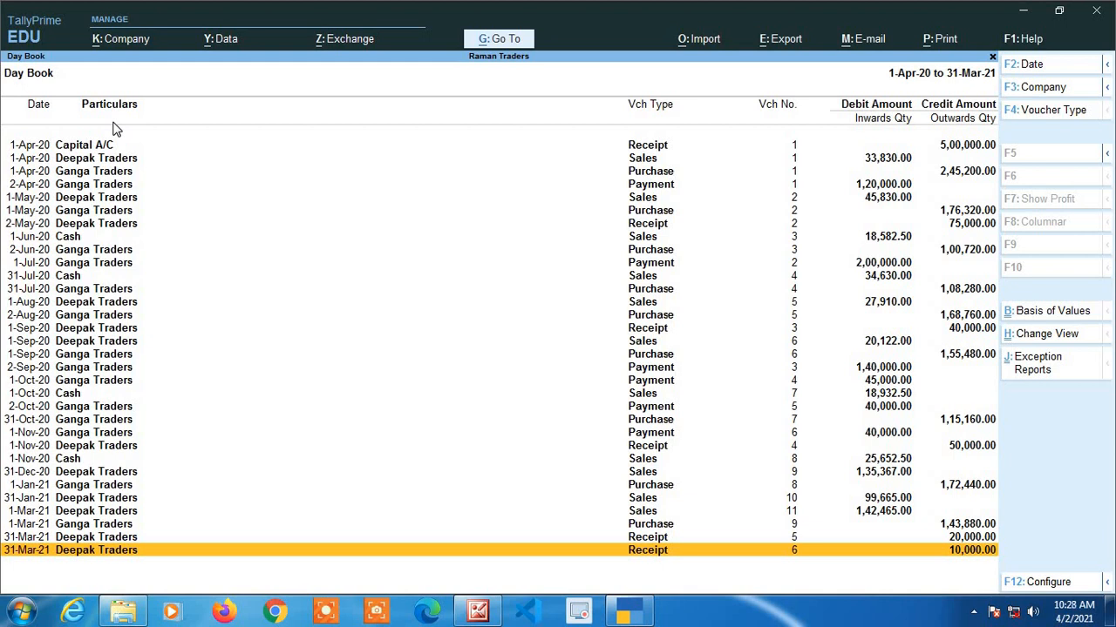
key("Return")
key("Return")
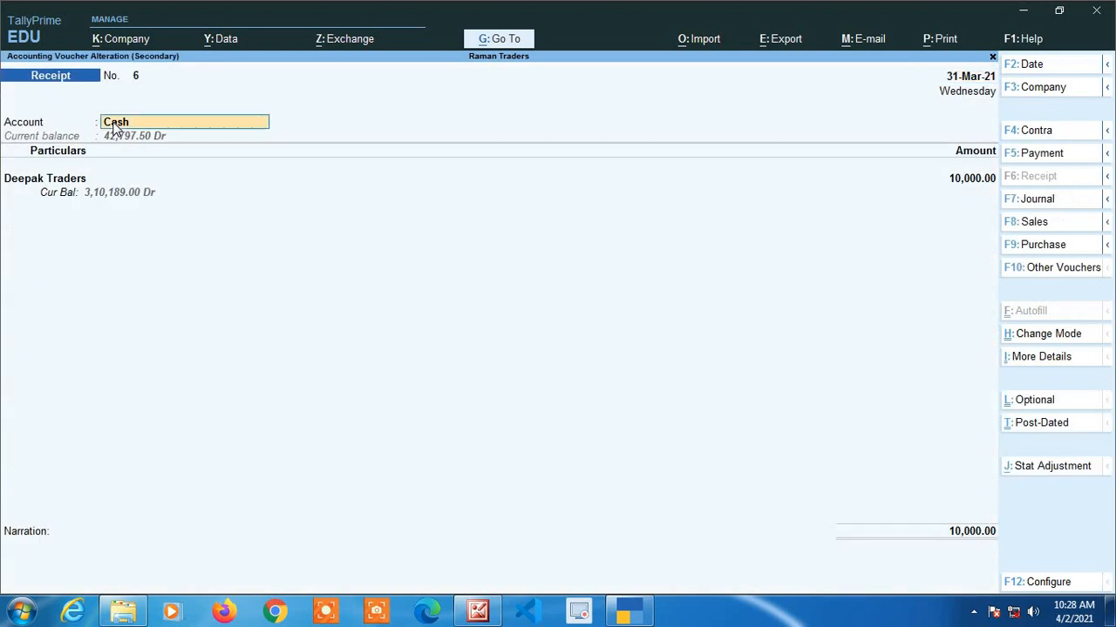
key("Return")
key("Return")
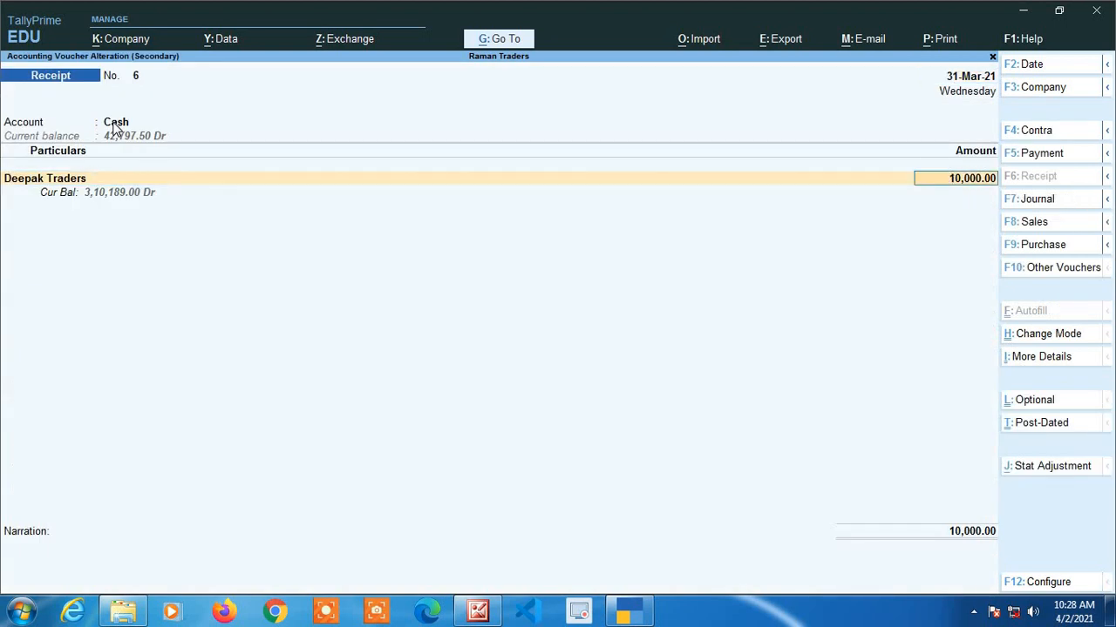
type("20000")
key("Return")
key("Return")
key("Return")
key("Return")
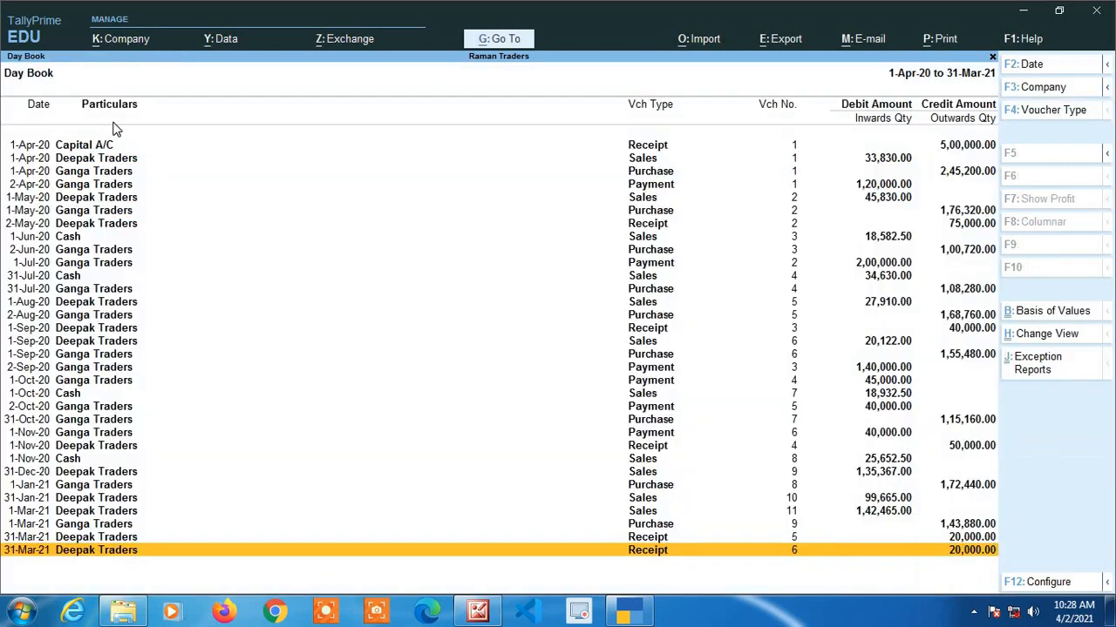
key("Escape")
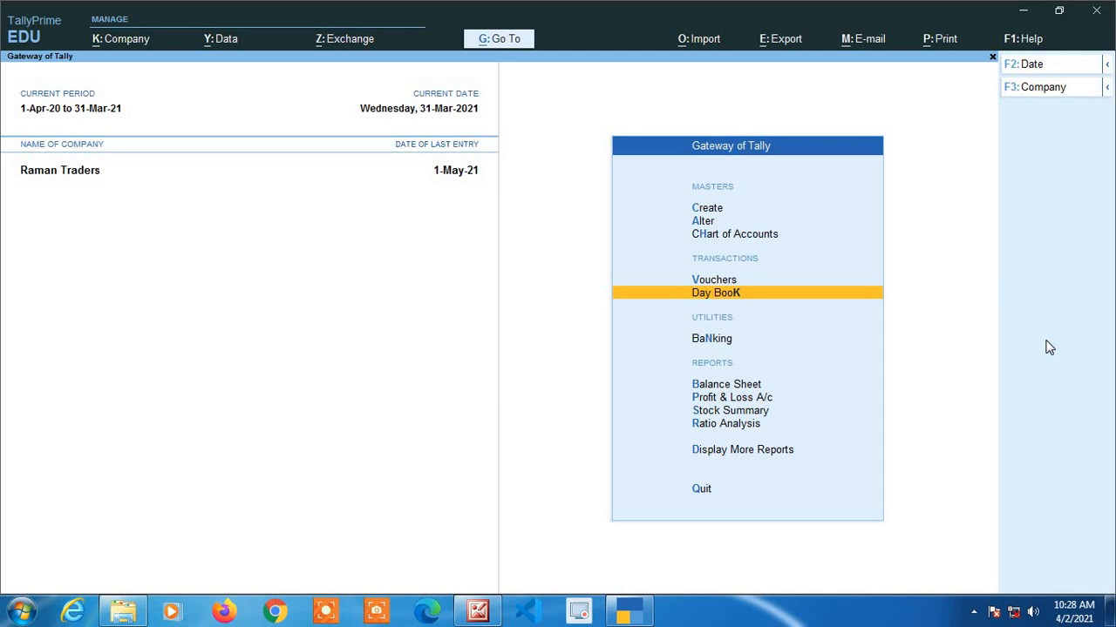
Set the current period of Raman Traders to 1-4-2021 to 31-3-2022
key("alt")
key("alt+F2")
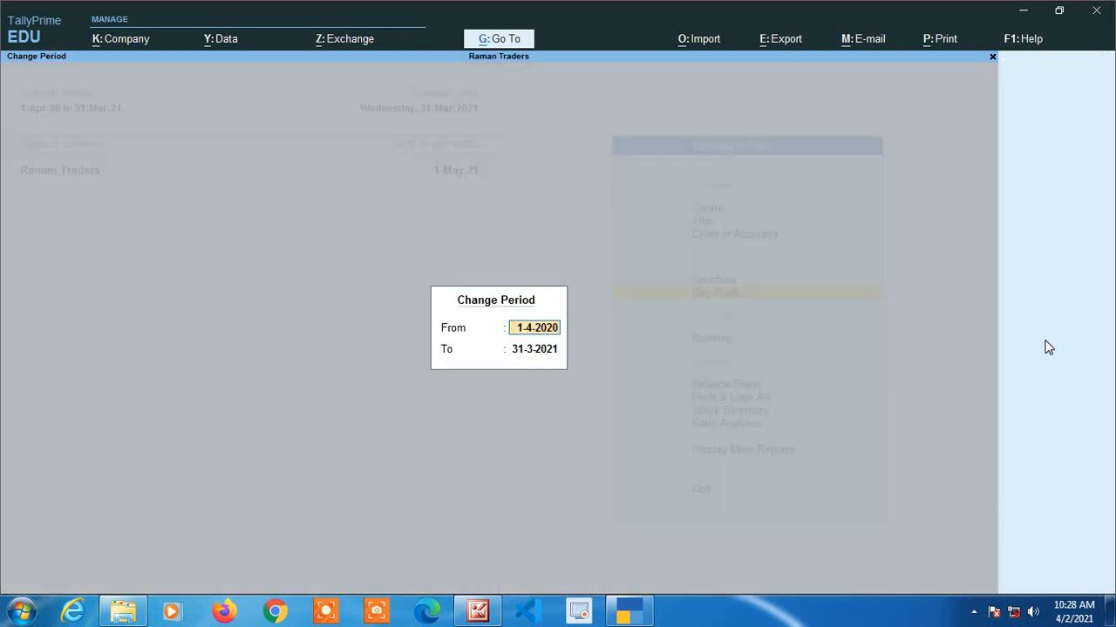
type("1 4 2021")
key("Return")
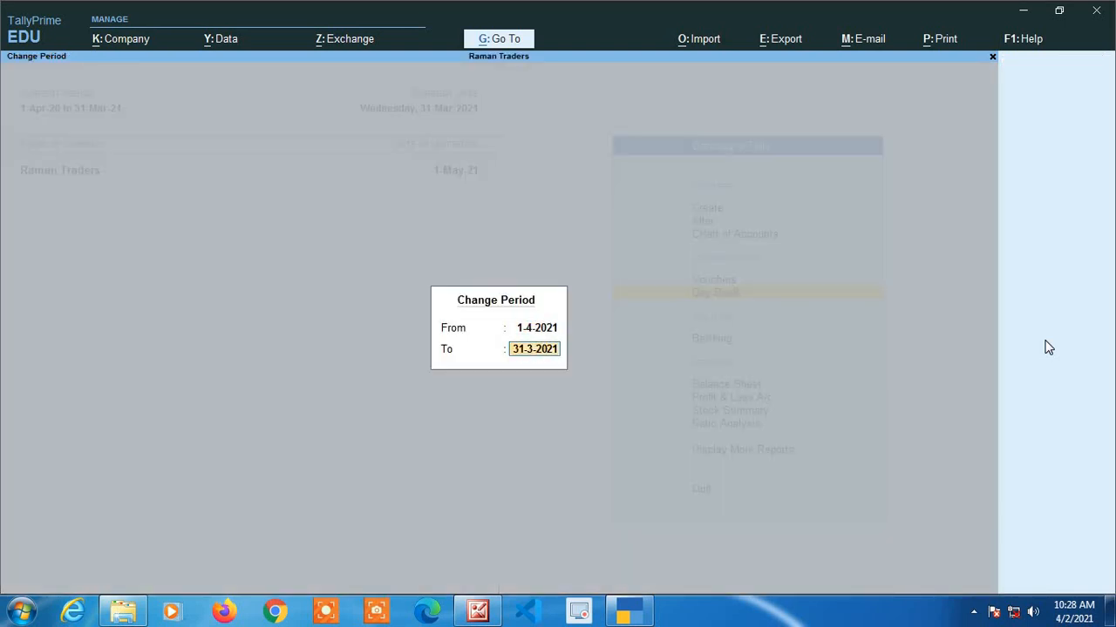
type("31 3 2022")
key("Return")
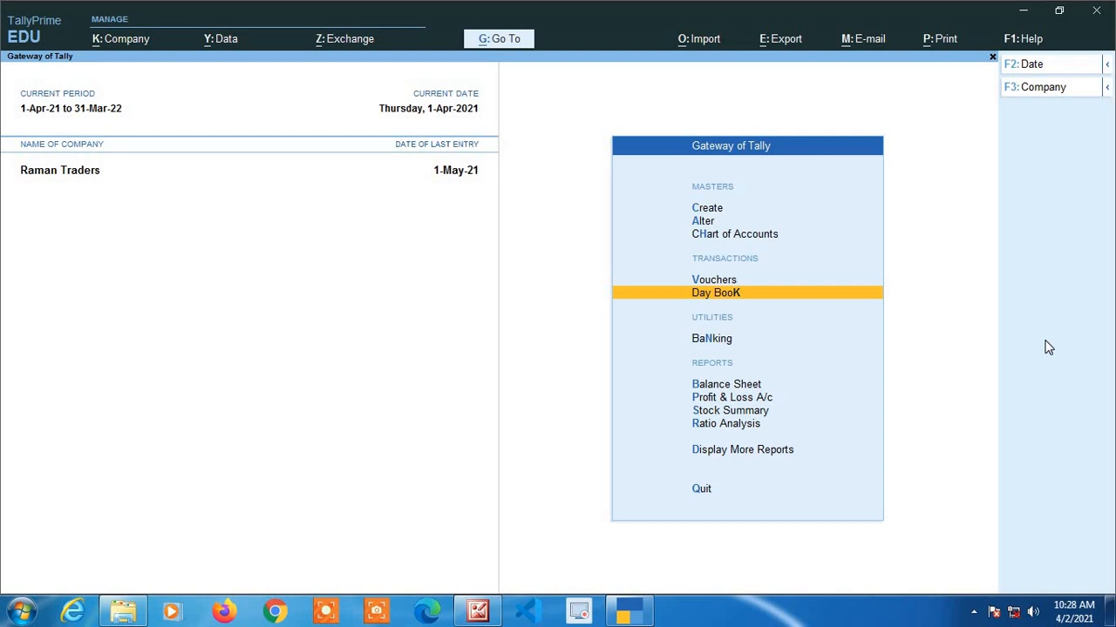
Open the Day Book and display vouchers of both financial years with the period 1-4-2020 to 31-3-2022
key("Return")
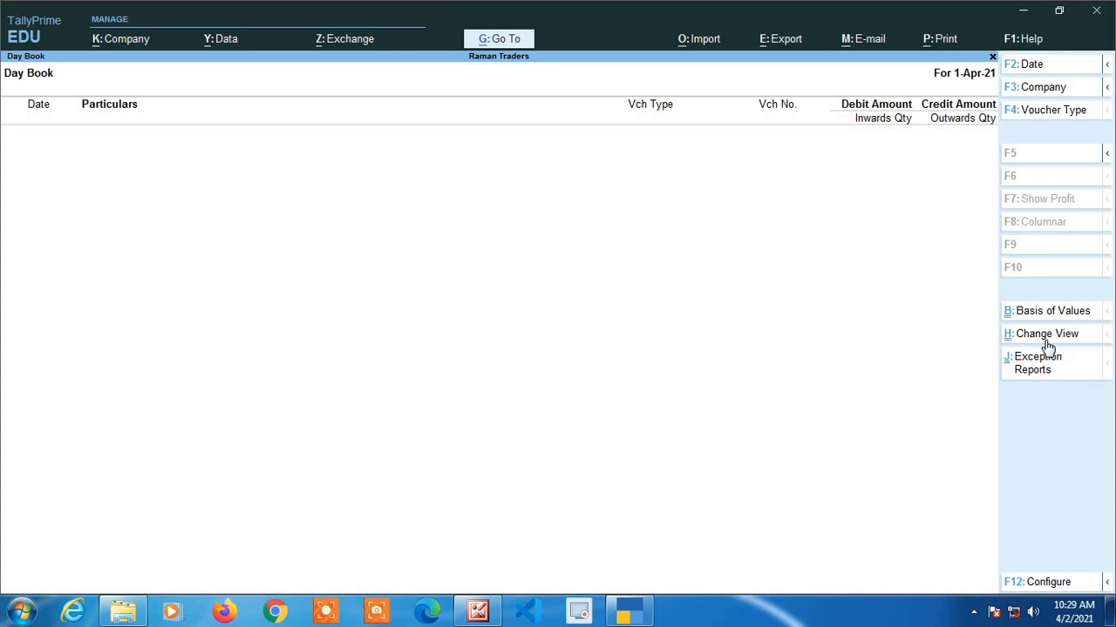
key("Escape")
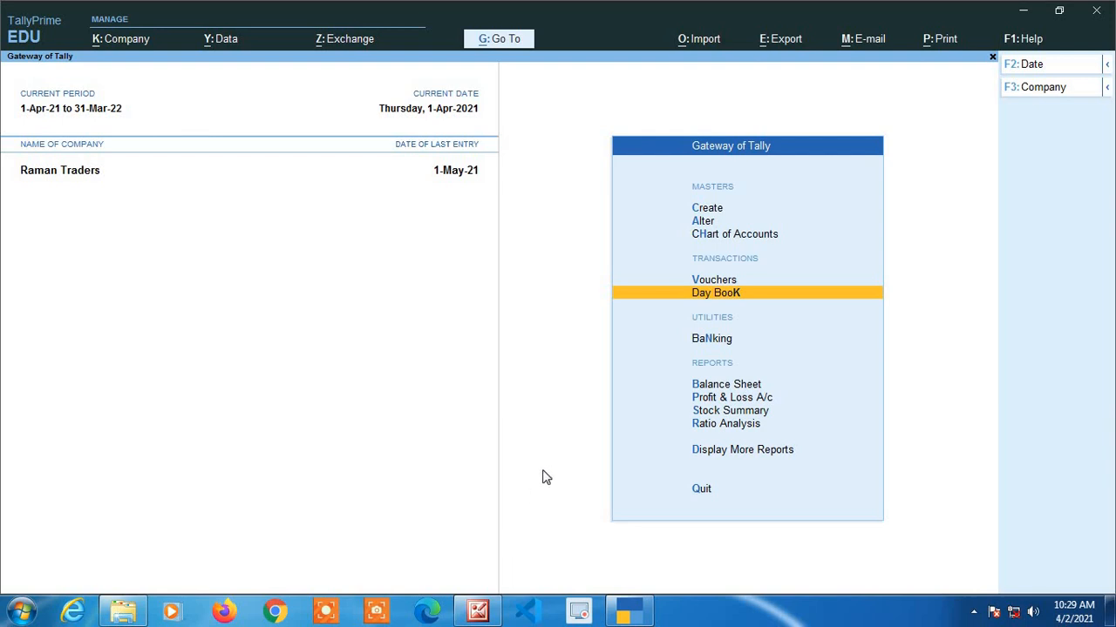
key("Return")
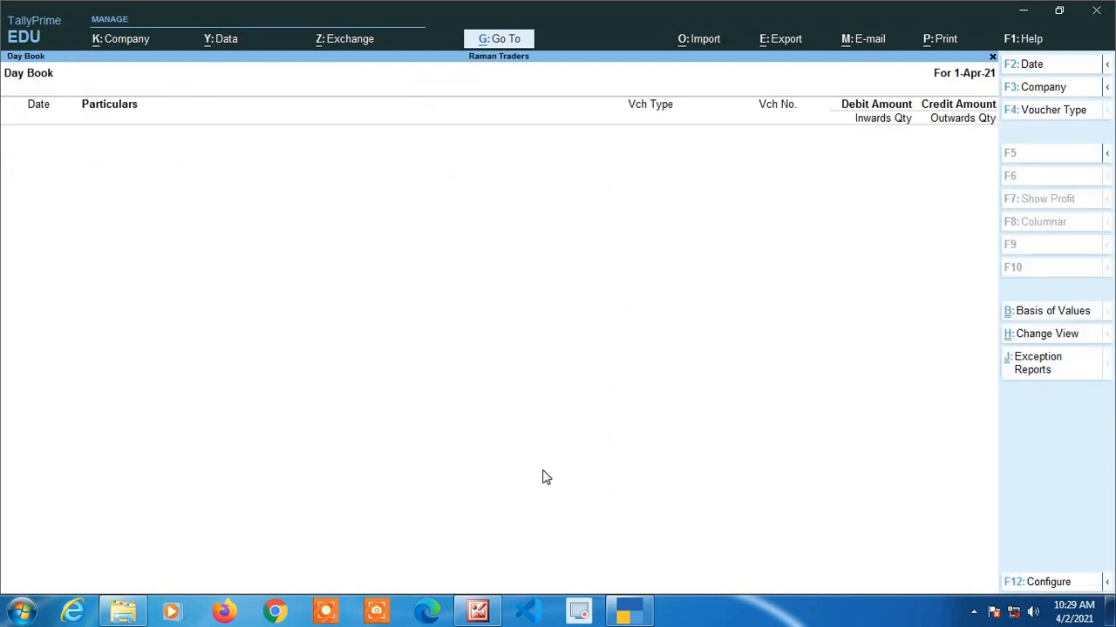
key("alt+F2")
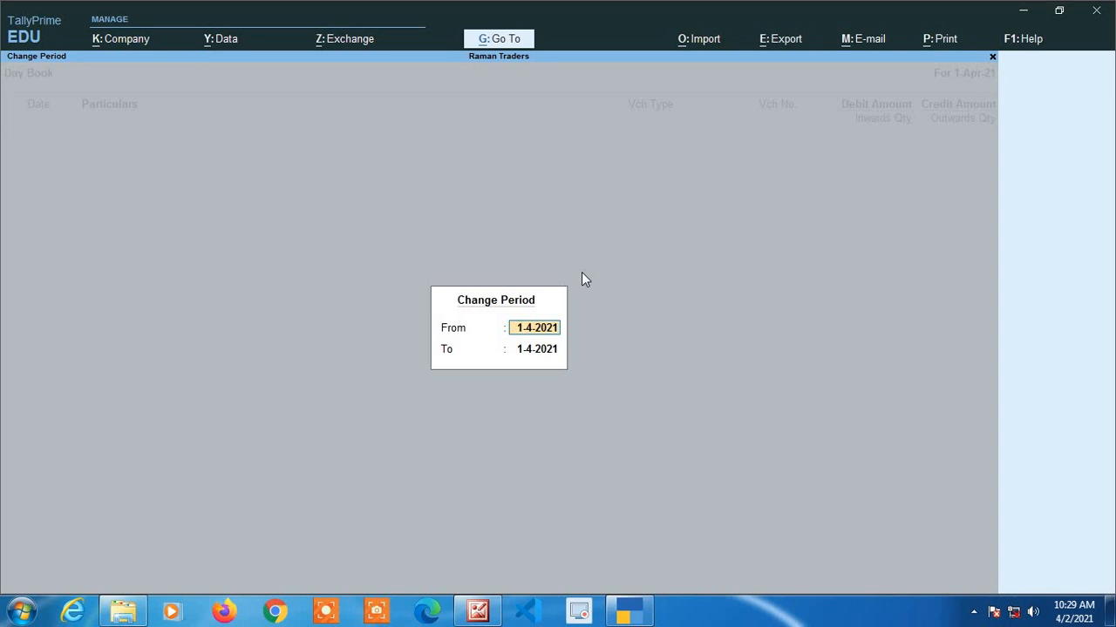
type("1 4 2020")
key("Return")
type("31")
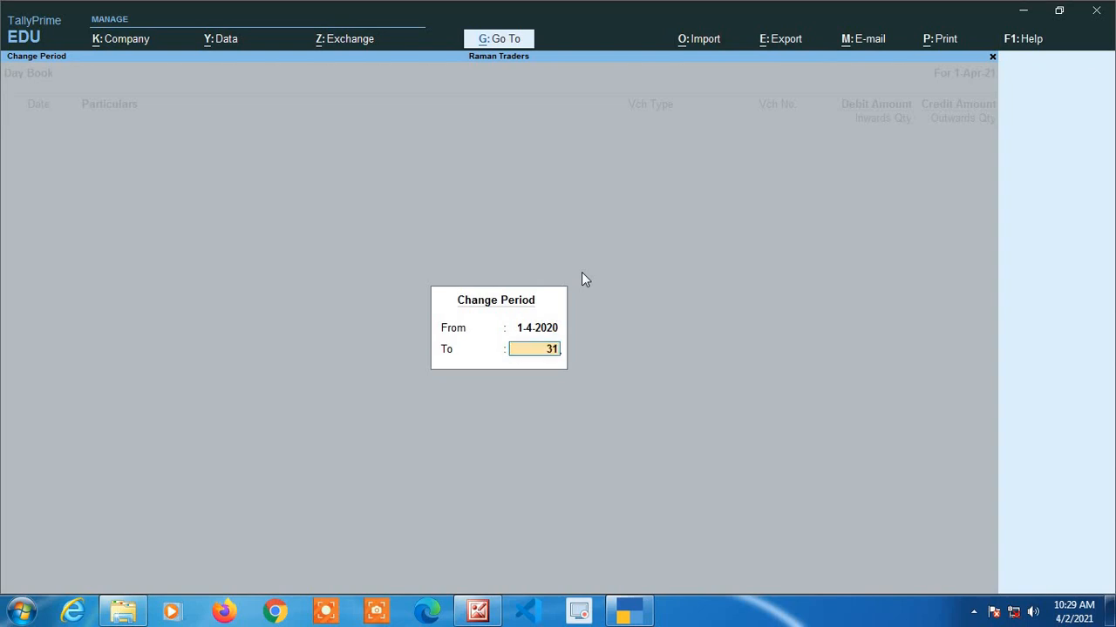
type(" 3 2022")
key("Return")
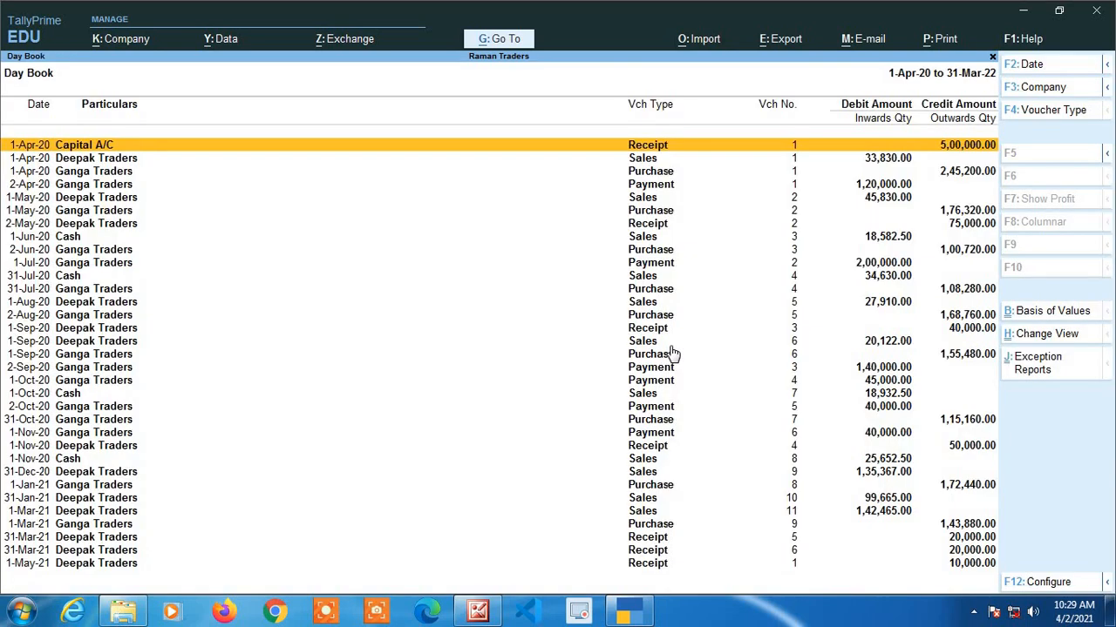
Examine the combined Day Book entries across the 2020-21 and 2021-22 financial years
key("Down")
key("Down")
key("Down")
key("Down")
key("Down")
key("Down")
key("Down")
key("Down")
key("Down")
key("Down")
key("Down")
key("Up")
key("Up")
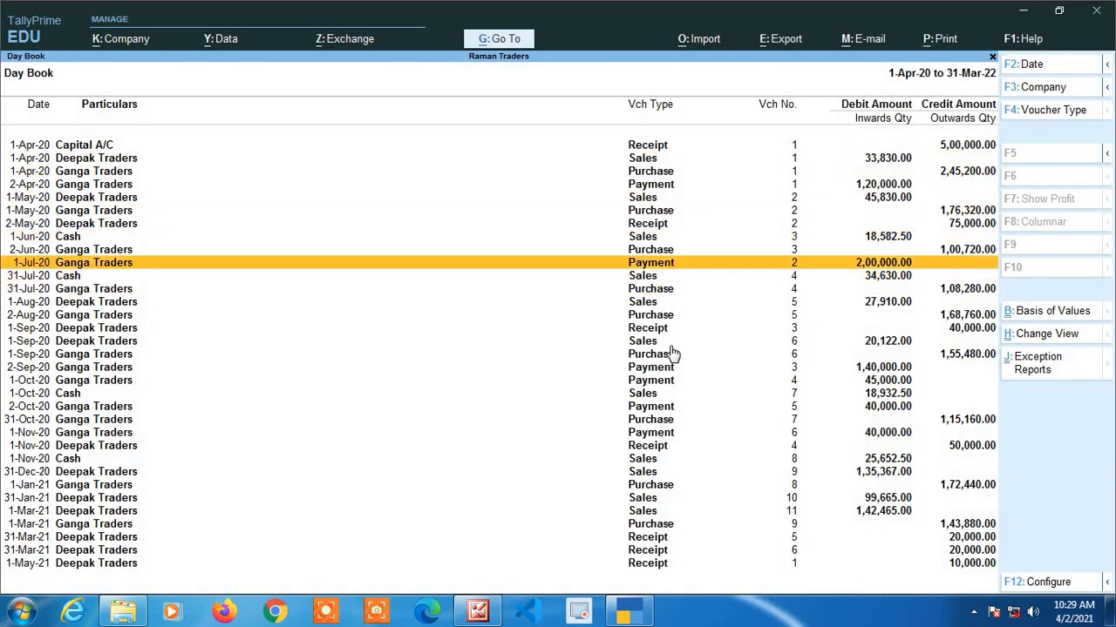
key("Up")
key("Up")
key("Up")
key("Up")
key("Up")
key("Up")
key("Up")
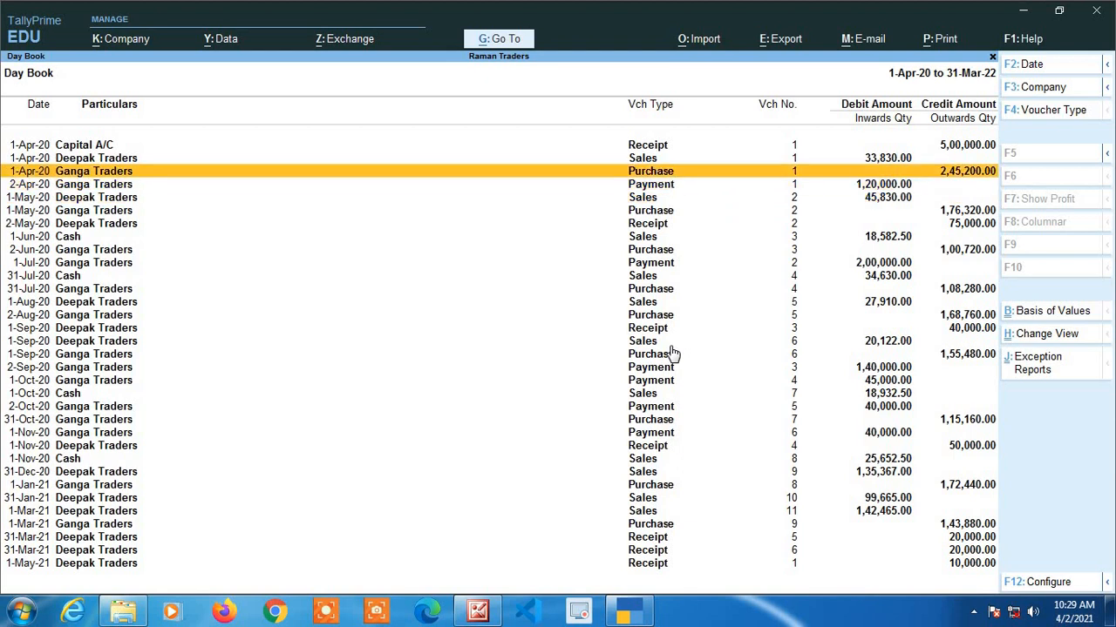
key("Up")
key("Up")
key("Down")
key("Down")
key("Down")
key("Down")
key("Down")
key("Down")
key("Down")
key("Down")
key("Down")
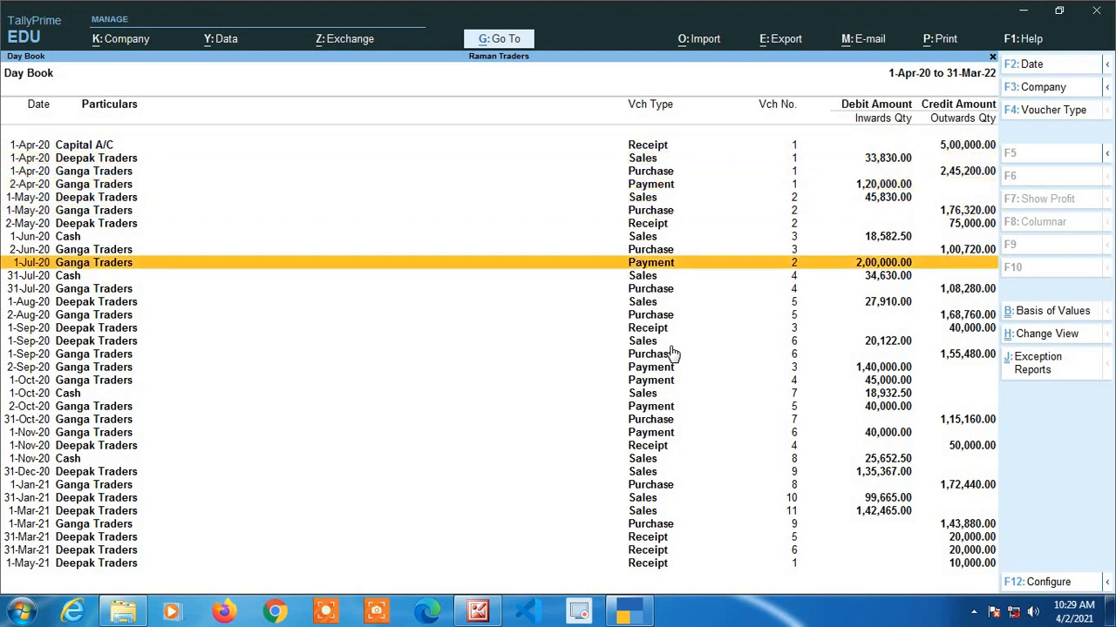
Review the Day Book vouchers between the 1-Apr-20 capital receipt and the 1-May-21 Deepak Traders receipt
key("Down")
key("Down")
key("Down")
key("Down")
key("Down")
key("Down")
key("Down")
key("Down")
key("Down")
key("Down")
key("Down")
key("Down")
key("Down")
key("Down")
key("Down")
key("Down")
key("Down")
key("Down")
key("Down")
key("Down")
key("Up")
key("Up")
key("Up")
key("Up")
key("Up")
key("Up")
key("Up")
key("Up")
key("Up")
key("Up")
key("Up")
key("Up")
key("Up")
key("Up")
key("Up")
key("Up")
key("Up")
key("Up")
key("Up")
key("Up")
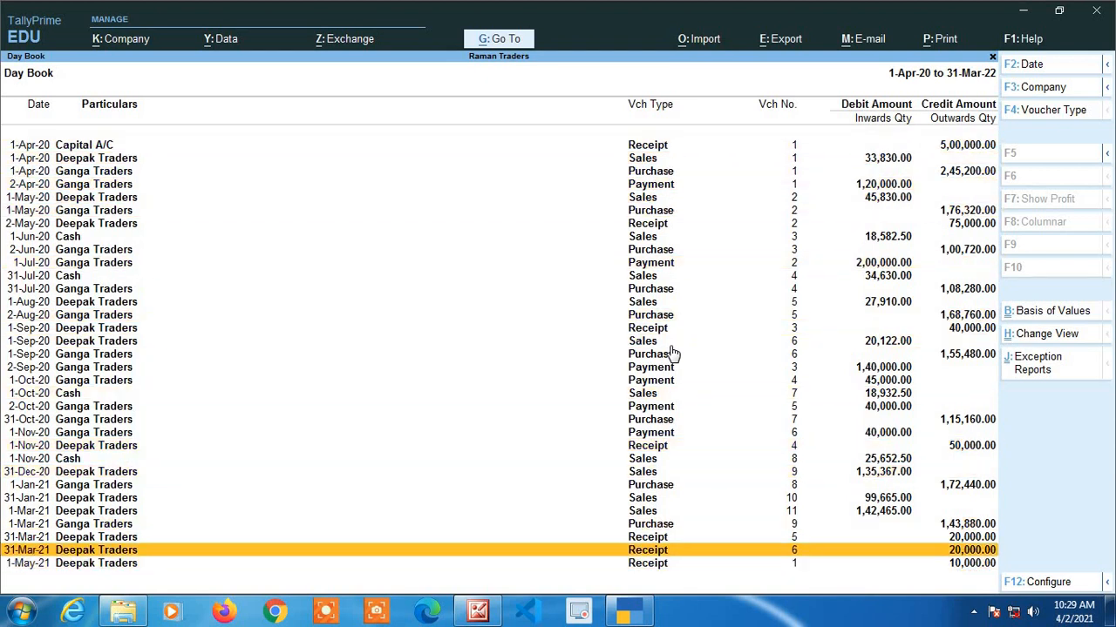
key("Up")
key("Up")
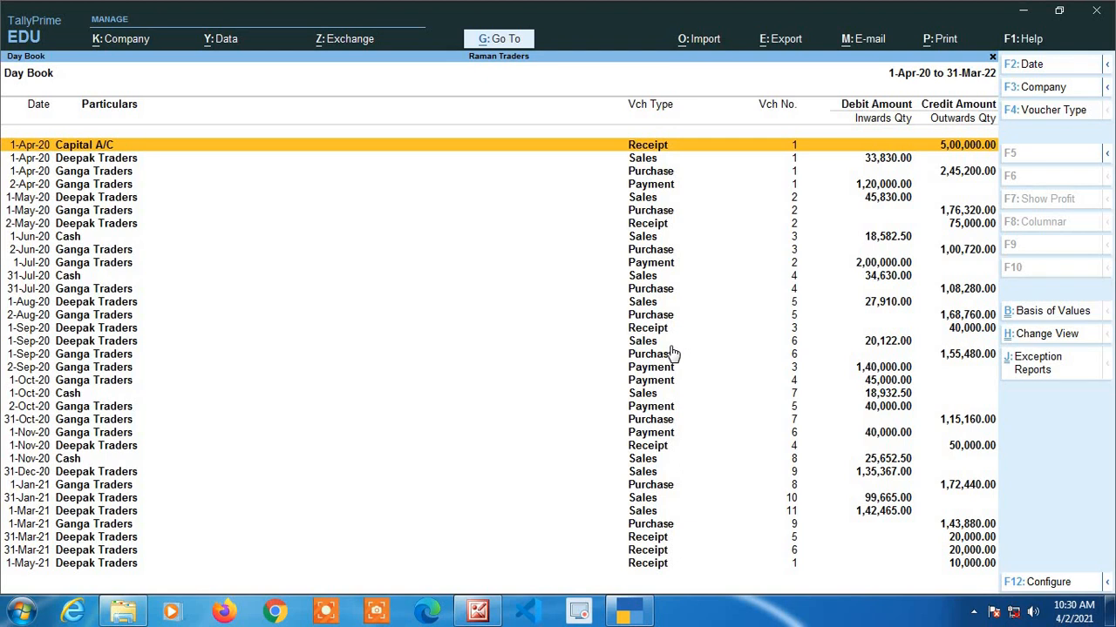
View the 1-May-21 Deepak Traders receipt no. 1 from the Day Book and leave it without saving
key("End")
key("Return")
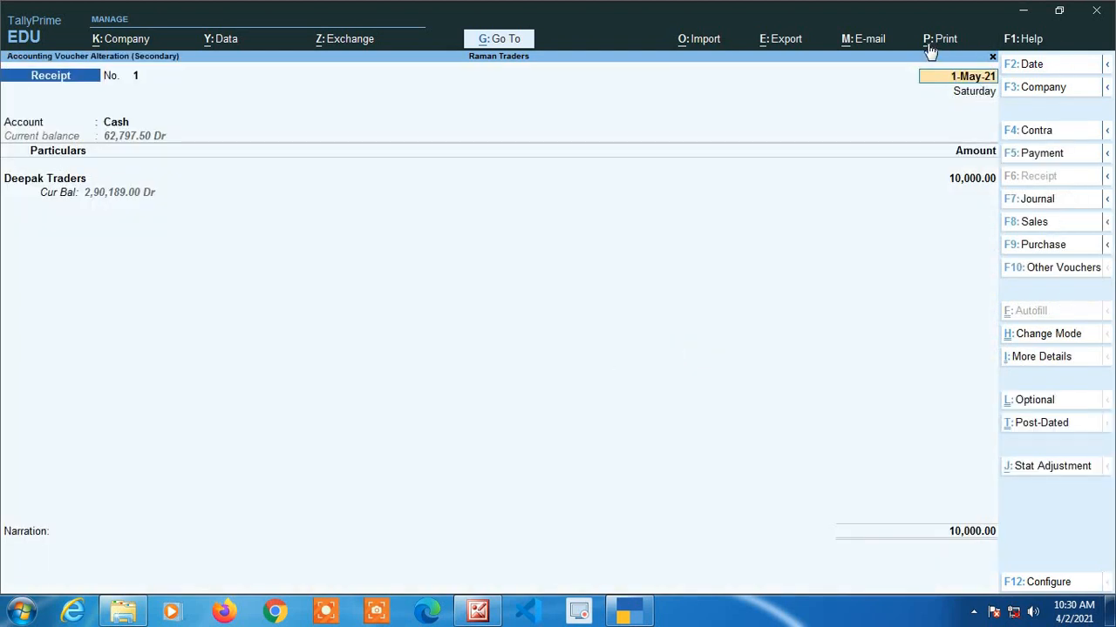
key("BackSpace")
key("Escape")
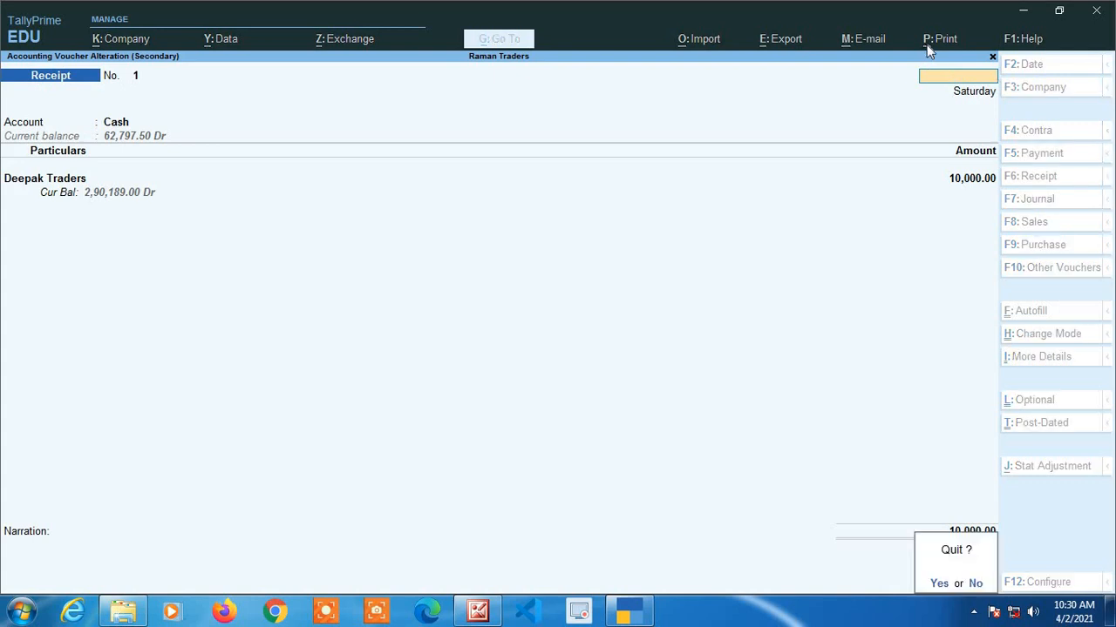
key("y")
Try to change the 31-Mar-21 Deepak Traders receipt no. 6 to 50,000, discard the alteration and leave the Day Book
key("Up")
key("Return")
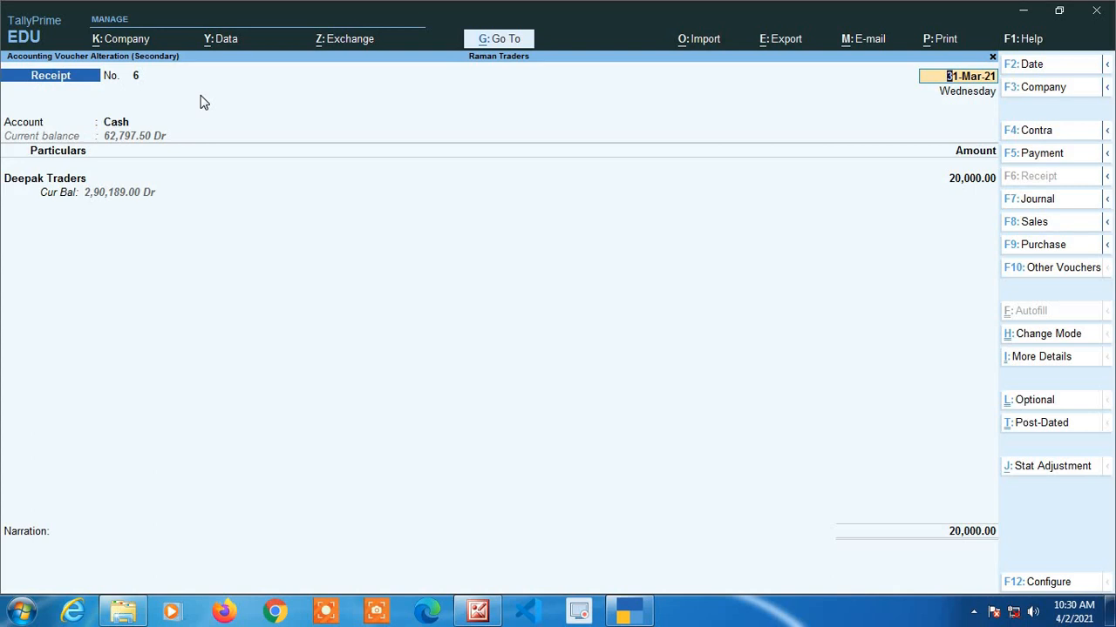
key("Return")
key("Return")
key("Return")
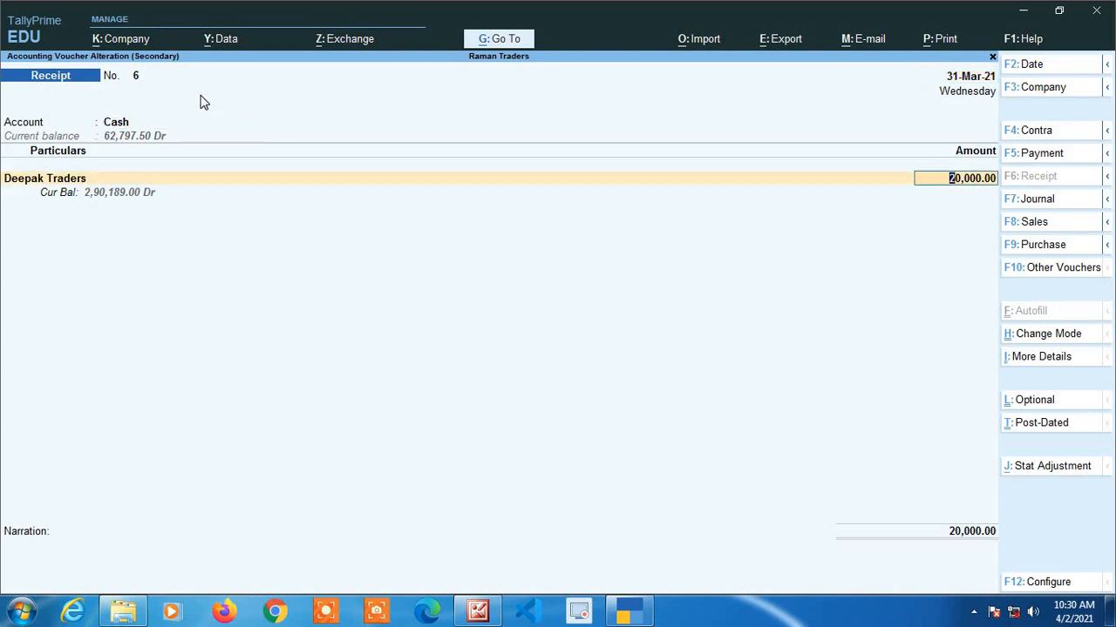
type("50,000")
key("Return")
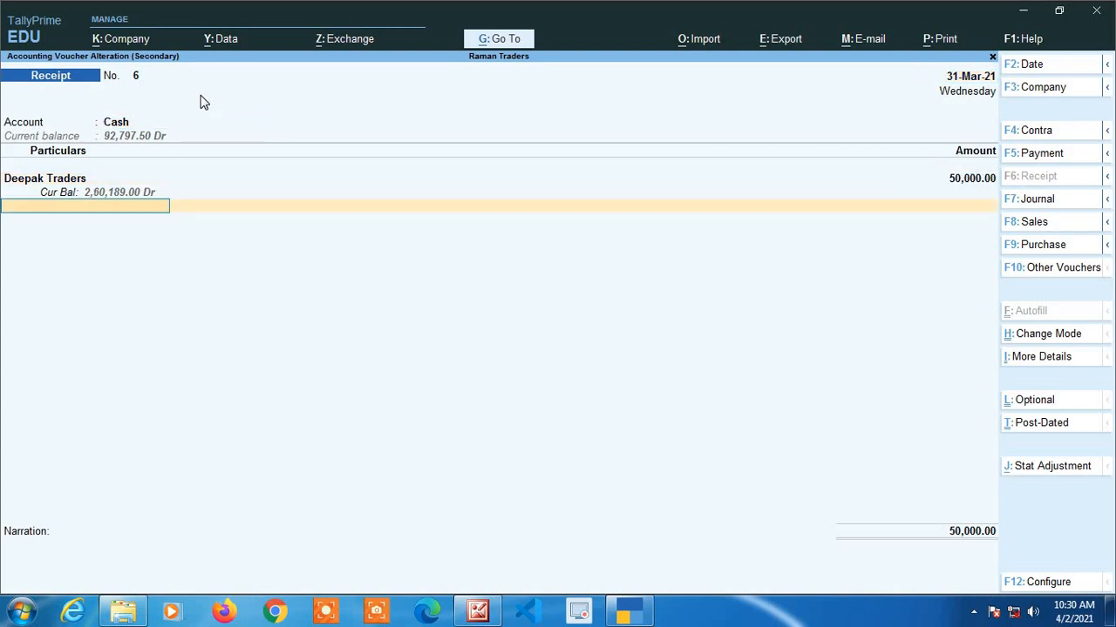
key("Return")
key("Return")
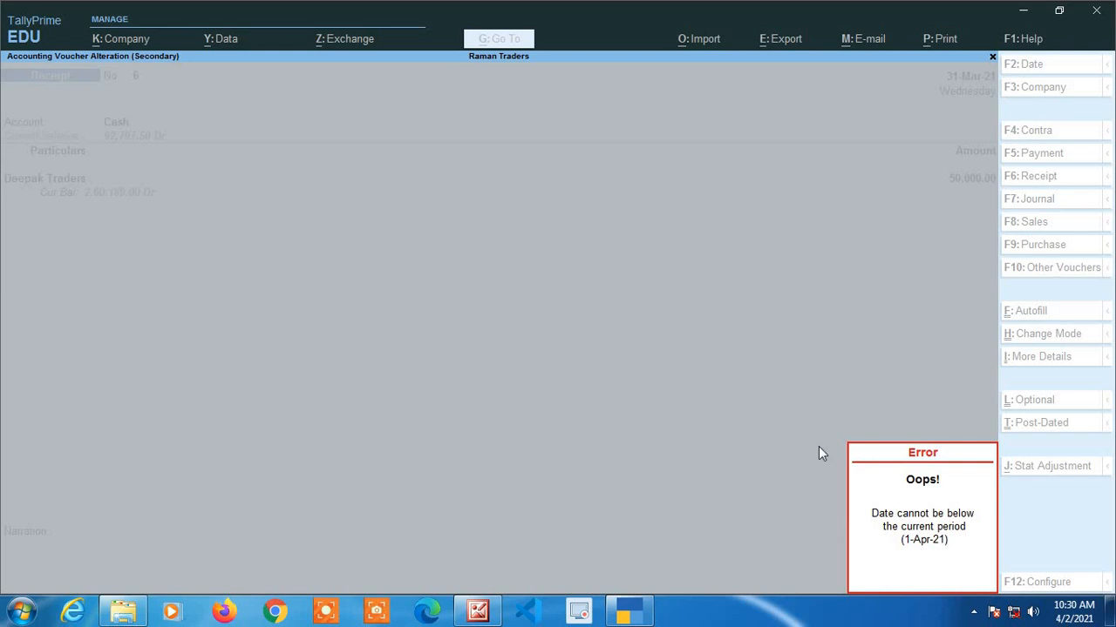
key("Return")
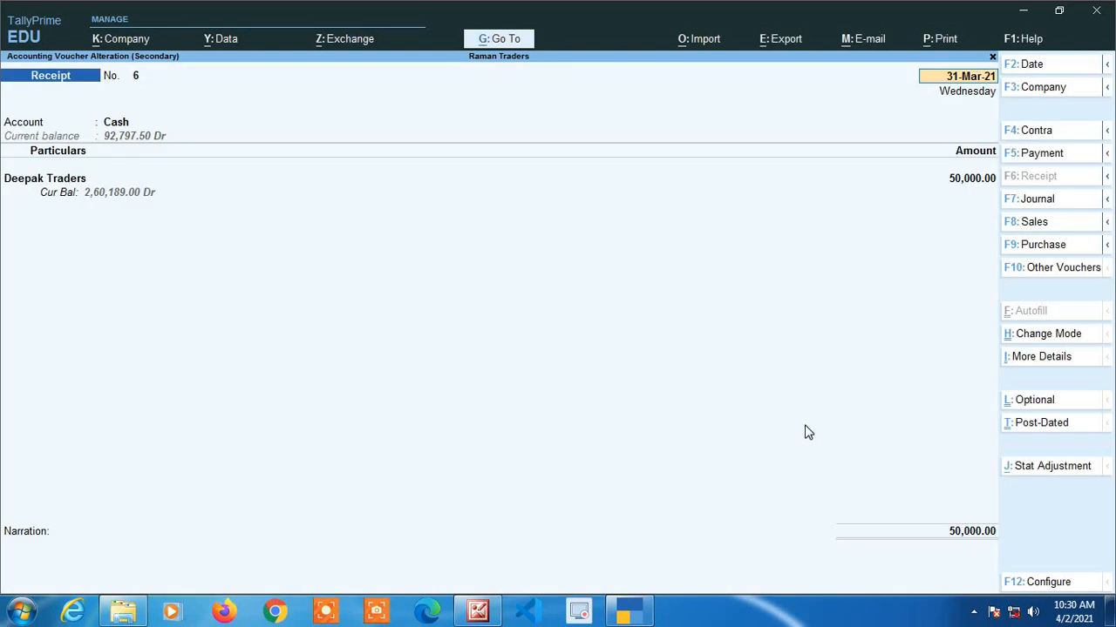
key("BackSpace")
key("Escape")
key("Return")
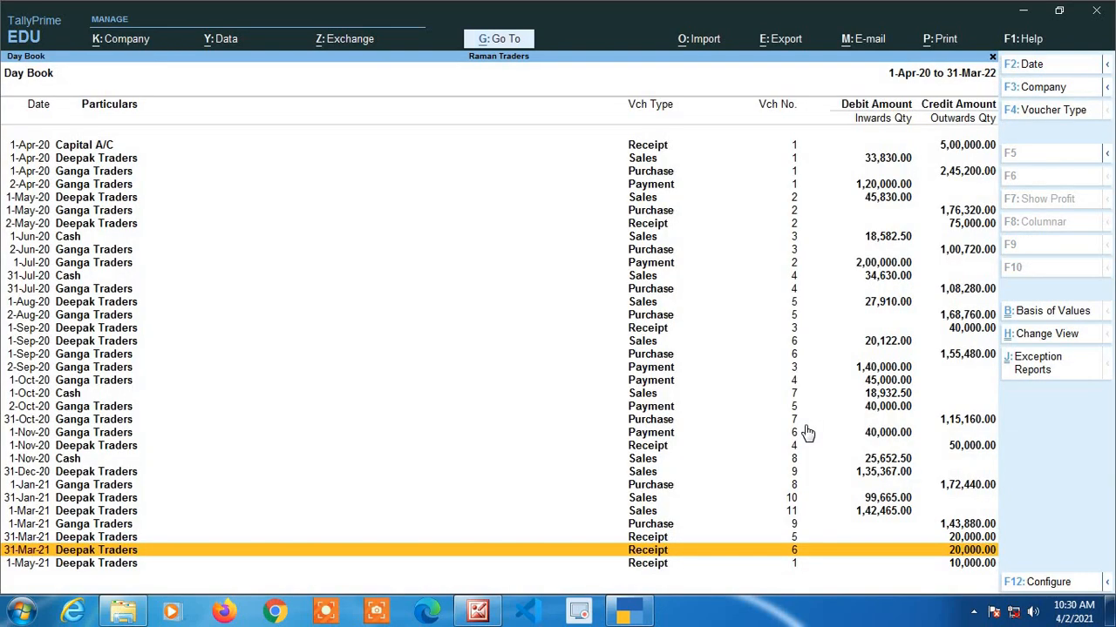
key("Escape")
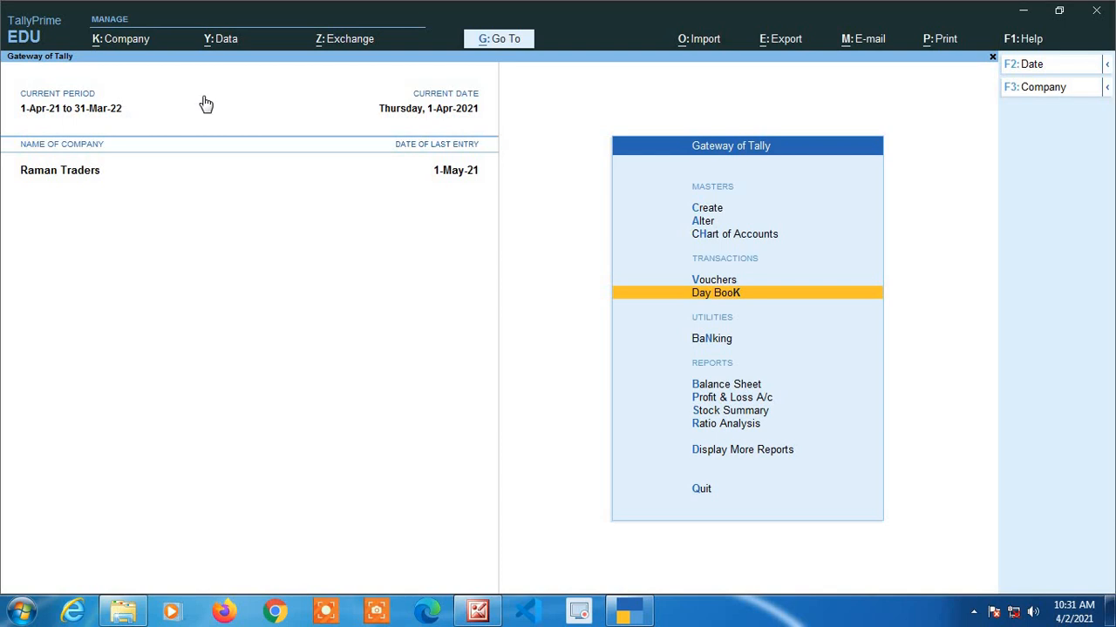
Set the current period of Raman Traders to 1-4-2020 to 31-3-2022
key("alt+F2")
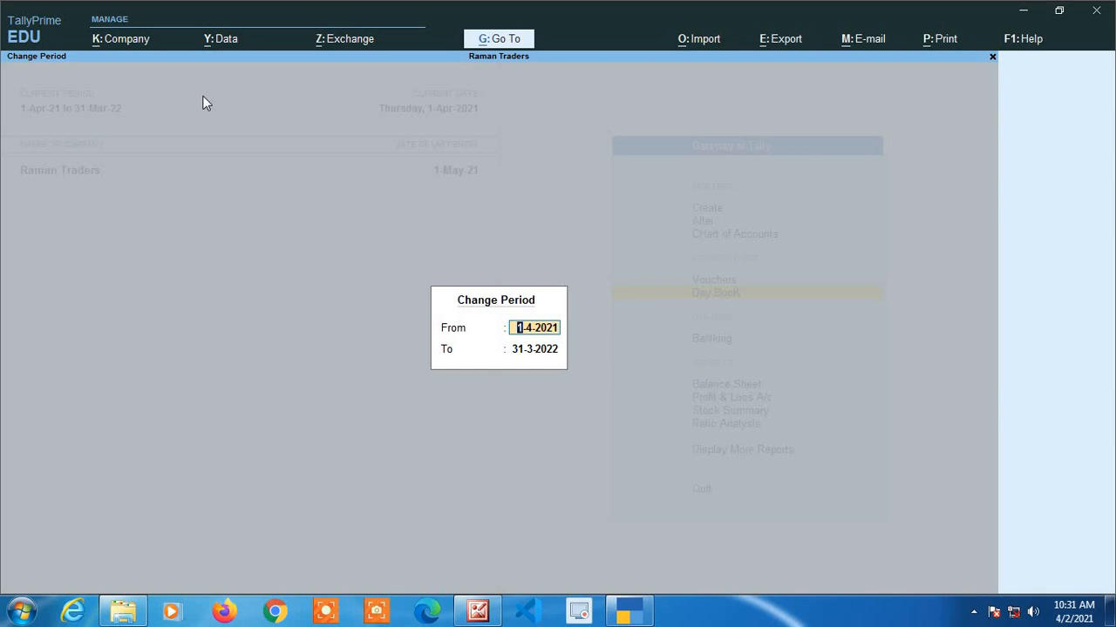
type("1 4 2020")
key("Return")
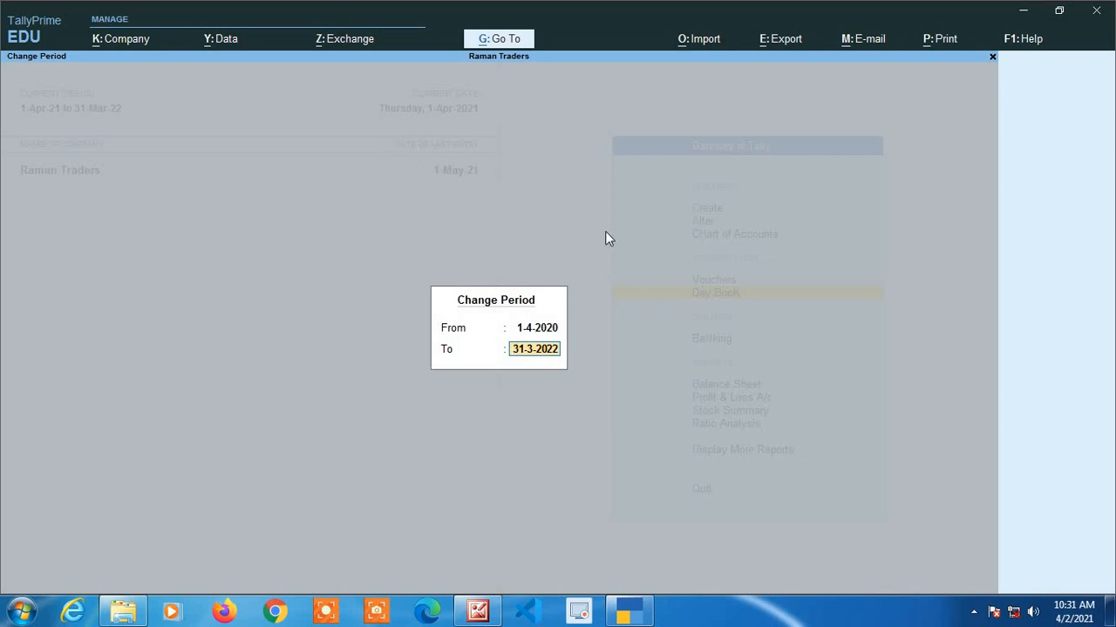
key("Return")
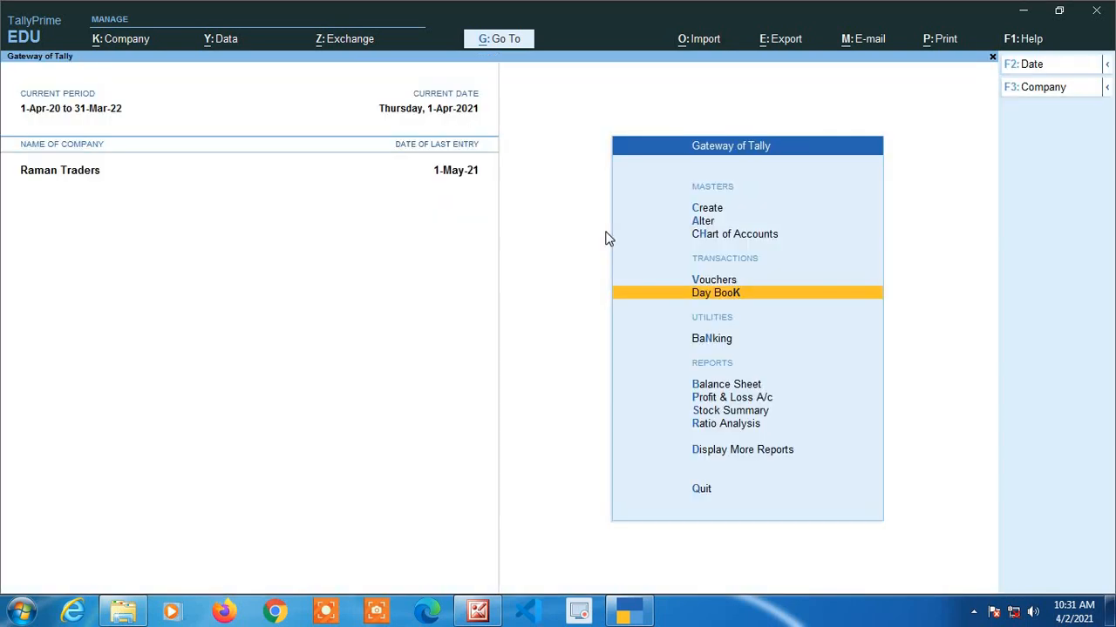
Open the Day Book and display the vouchers from 1-Apr-20 to 1-May-21
key("Return")
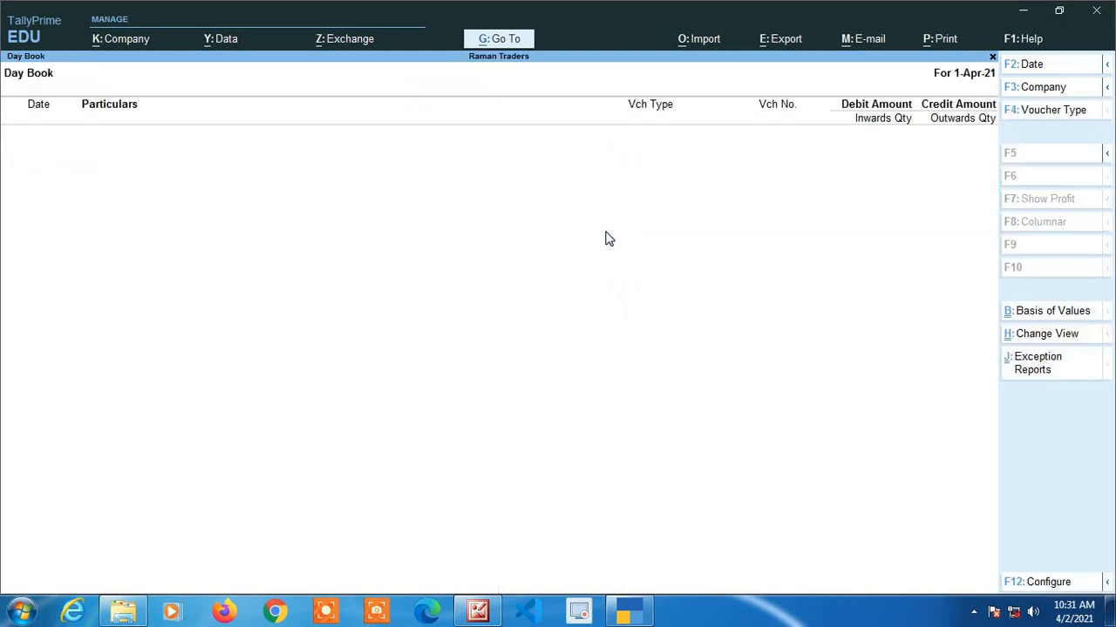
key("alt+F2")
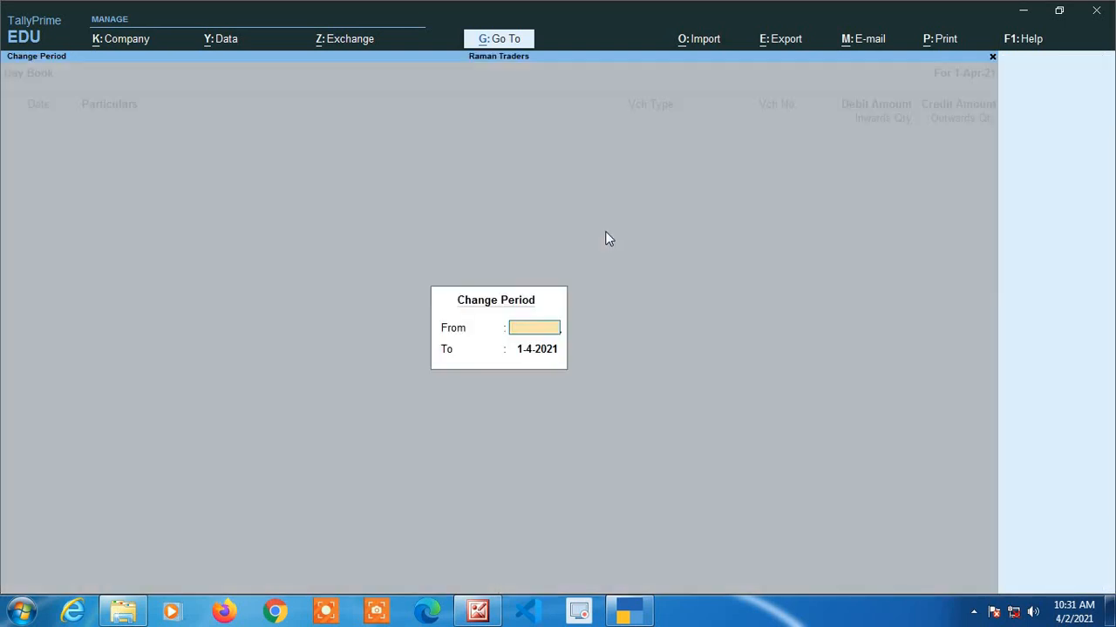
key("Return")
key("Return")
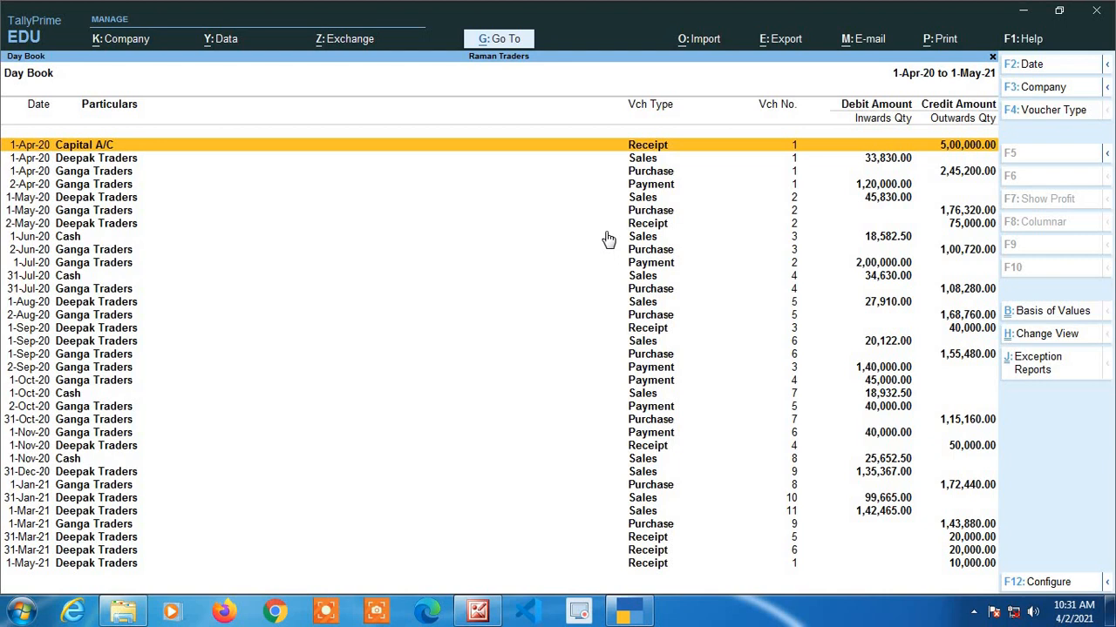
Examine the Day Book entries of both financial years from the first to the last voucher, and leave the report
key("End")
key("Home")
key("End")
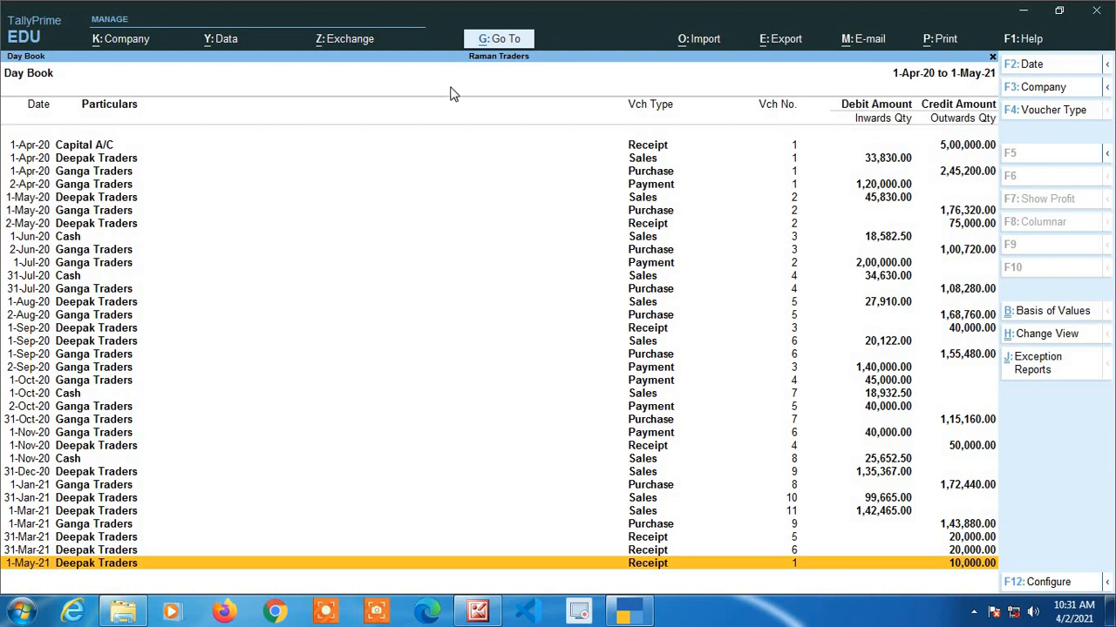
key("Up")
key("Up")
key("Up")
key("Up")
key("Up")
key("Up")
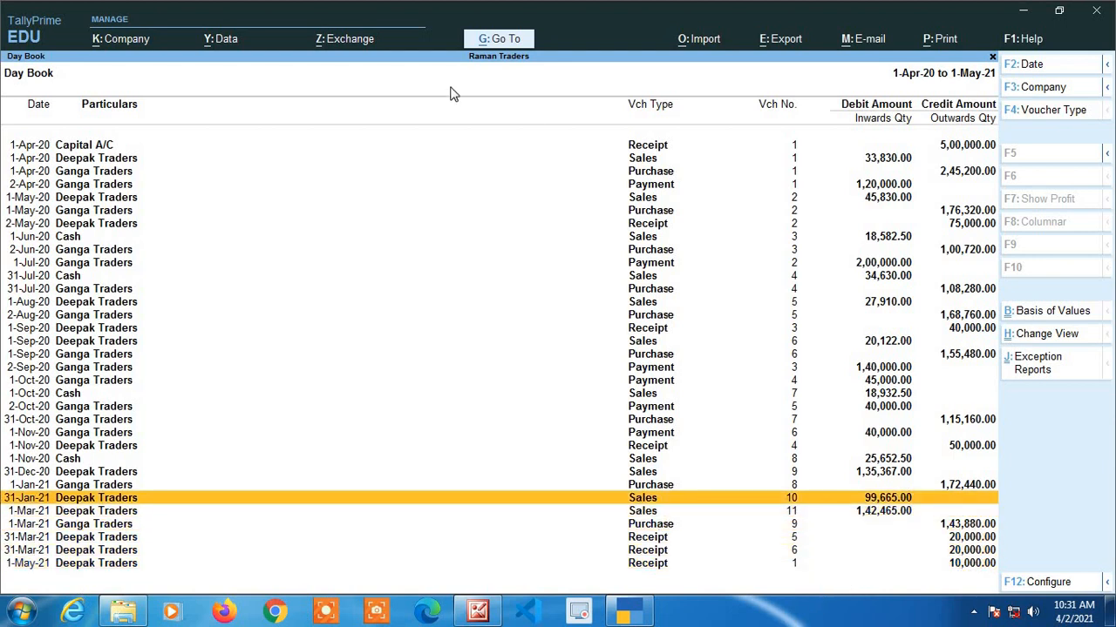
key("Up")
key("Up")
key("Up")
key("Up")
key("Up")
key("Up")
key("Up")
key("Up")
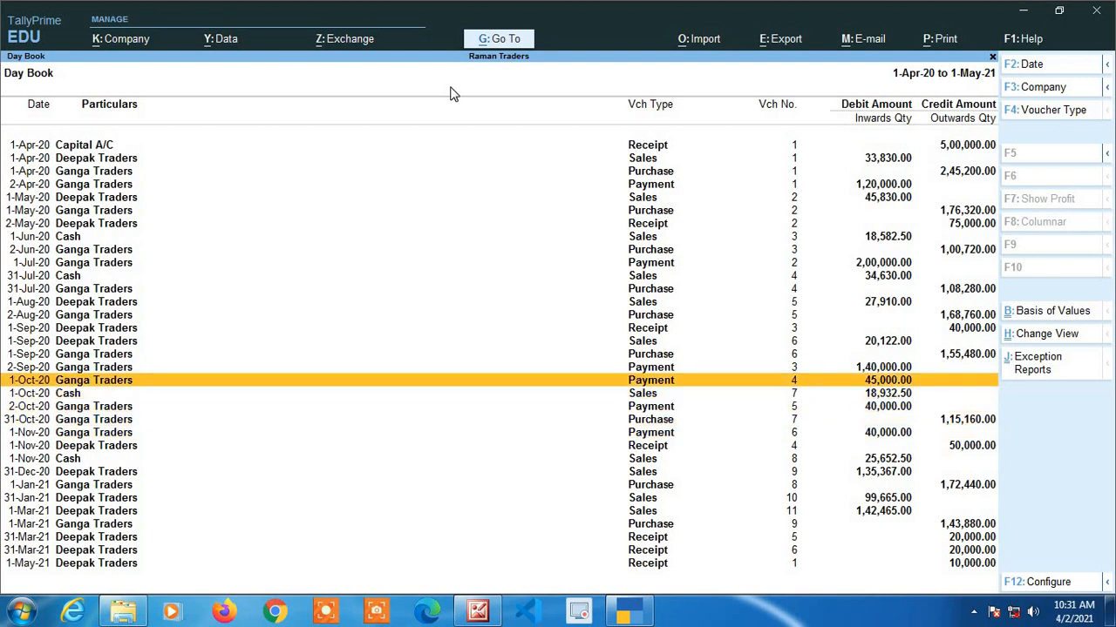
key("Escape")
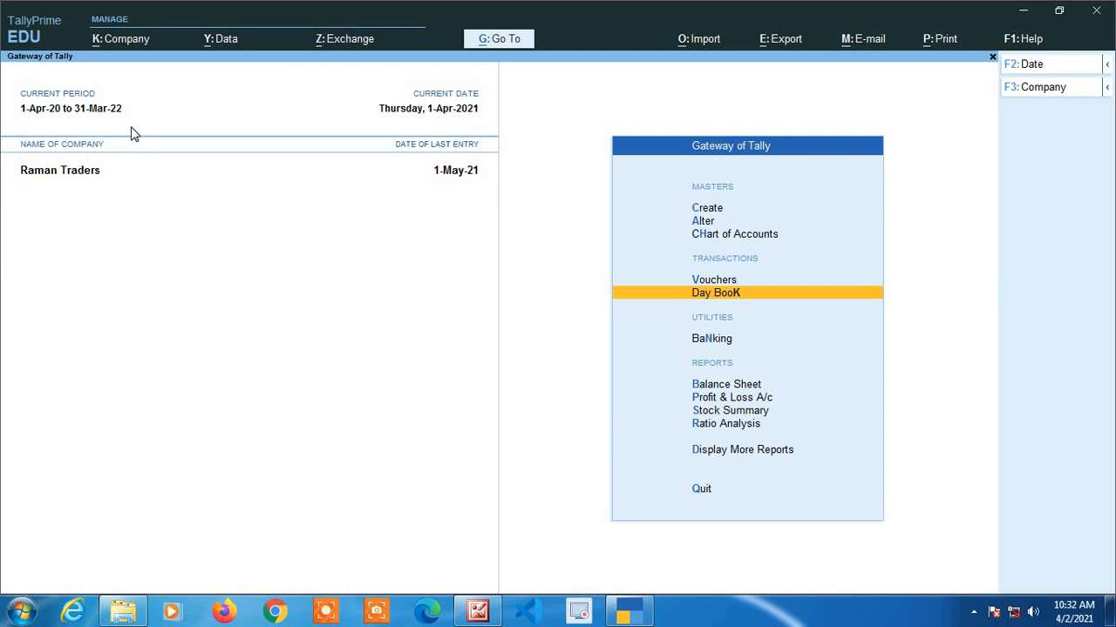
Reopen the Day Book with the period 1-Apr-20 to 1-May-21
key("Return")
key("alt+F2")
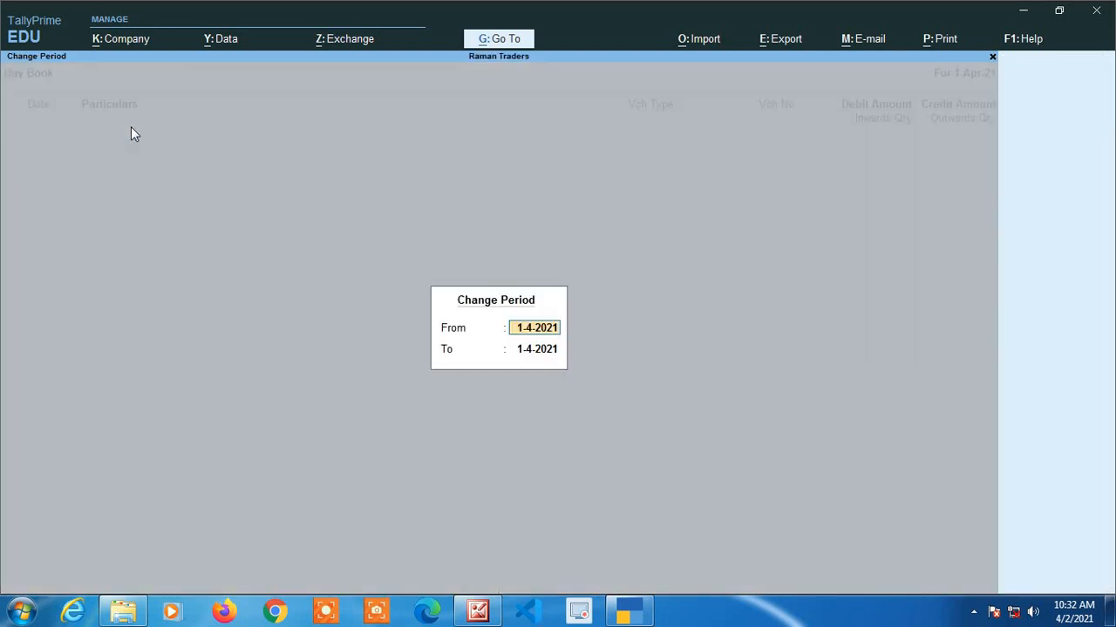
key("Return")
key("Return")
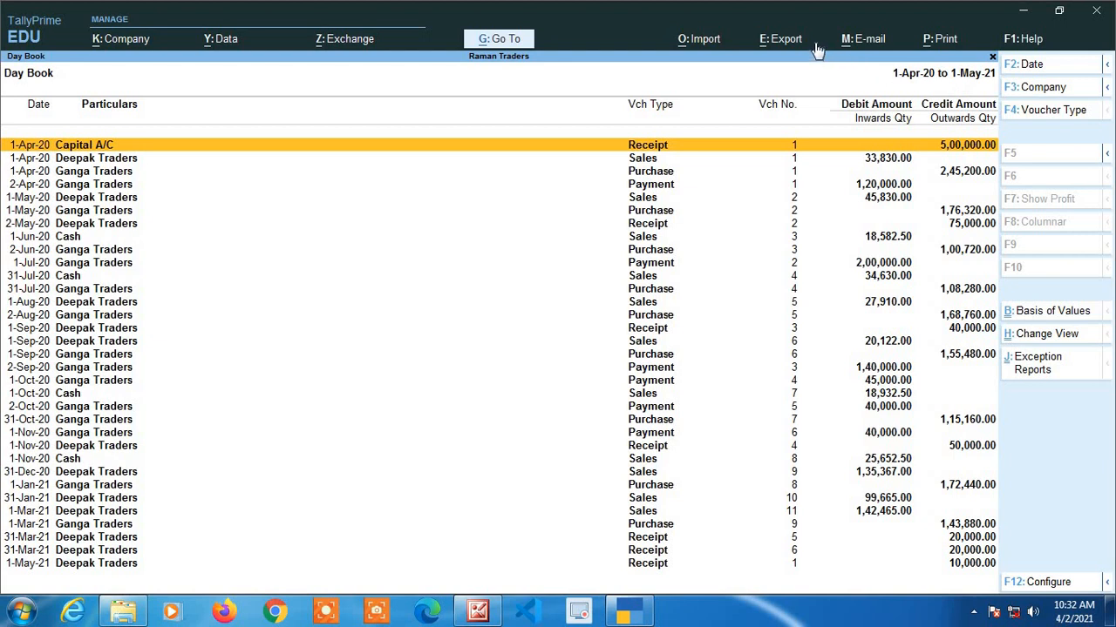
View the 1-Apr-20 Deepak Traders sales voucher no. 1 and close it without saving changes
key("Down")
key("Down")
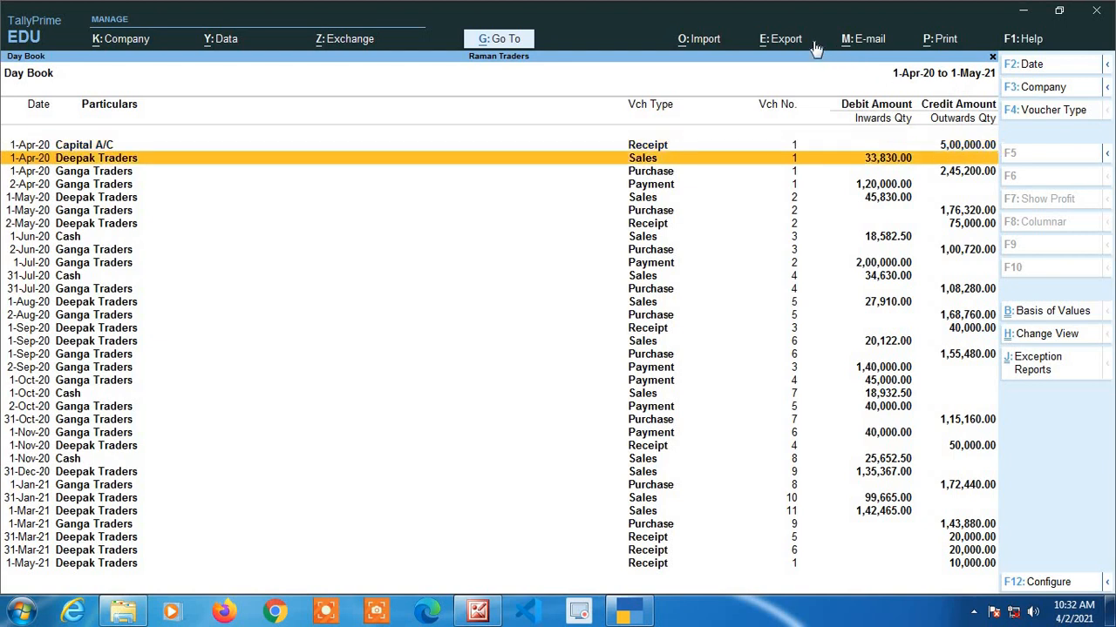
key("Up")
key("Return")
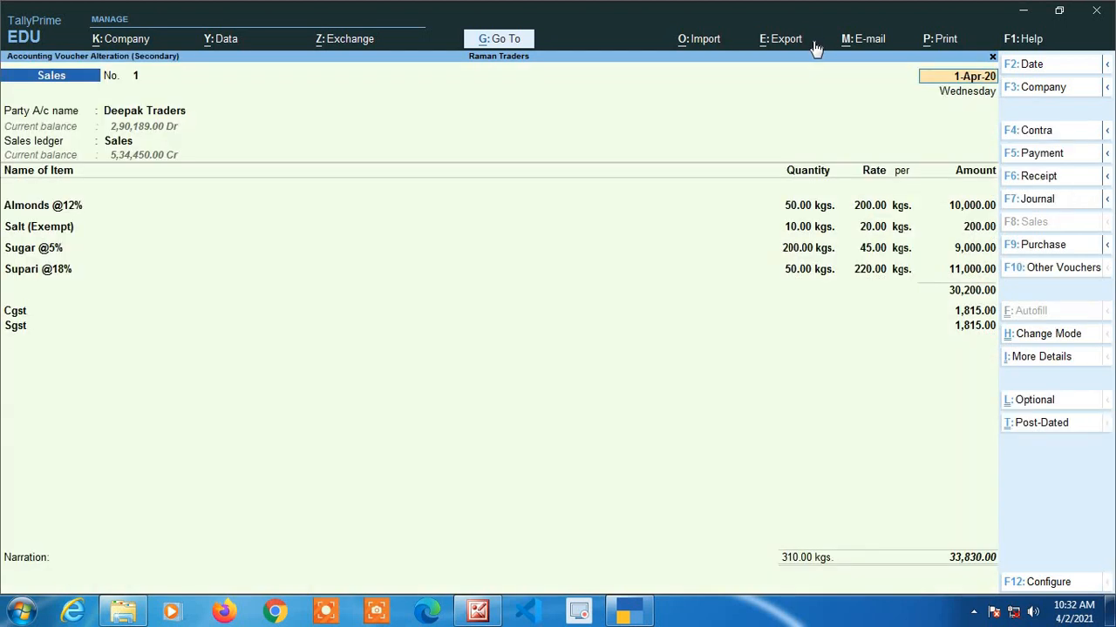
key("Escape")
key("y")
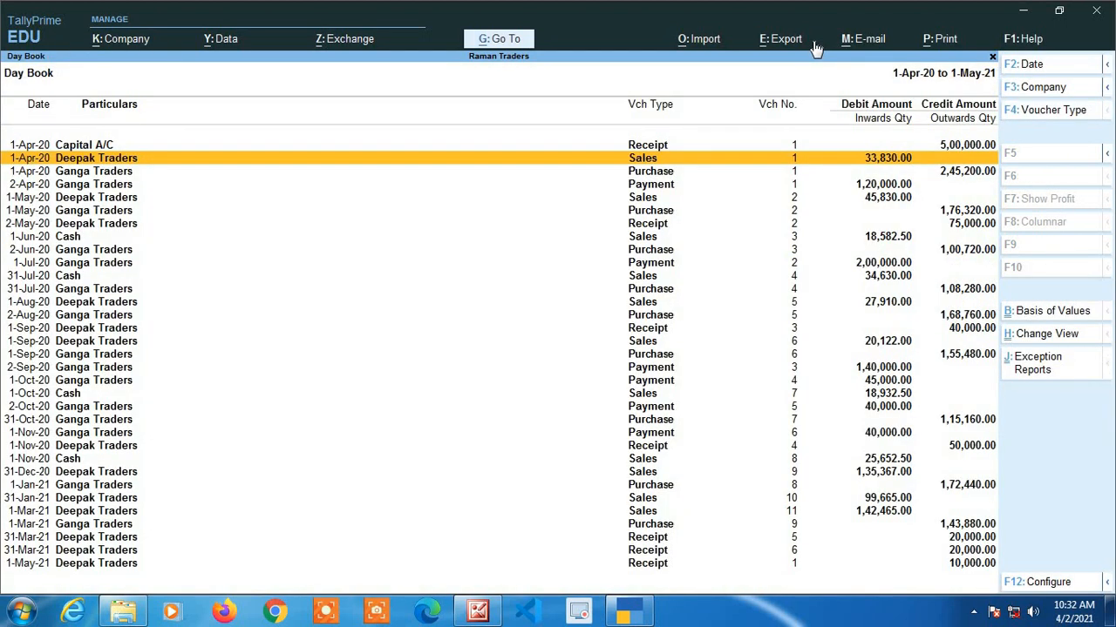
Change the amount of the 2-Apr-20 Ganga Traders payment no. 1 to 2,20,000, save it and leave the Day Book
key("Down")
key("Down")
key("Return")
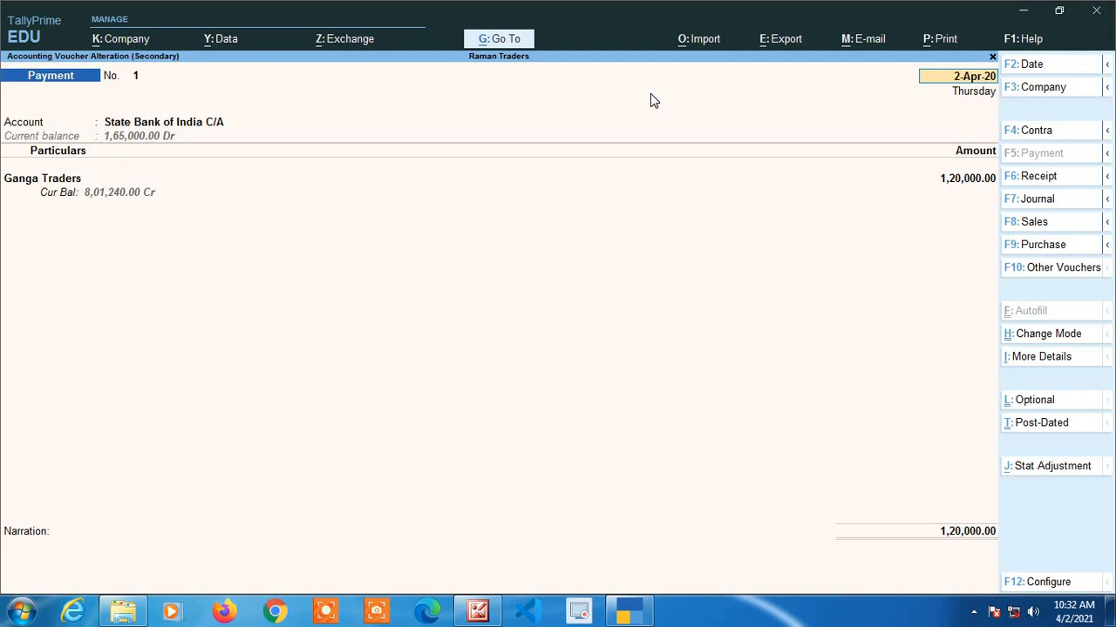
key("Return")
key("Return")
key("Return")
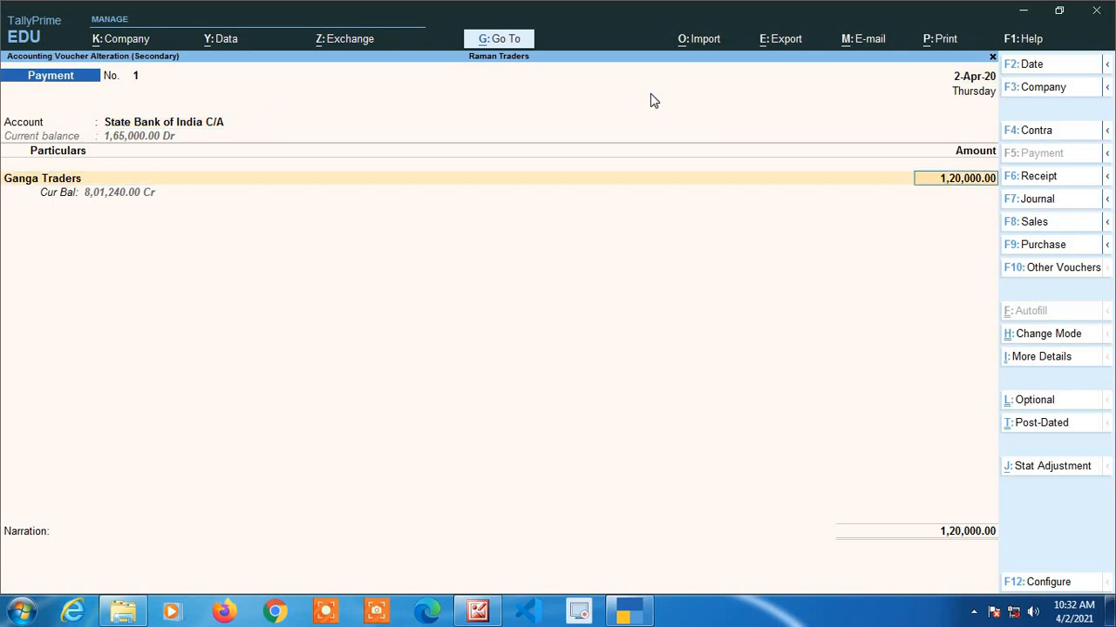
type("2,20,")
type("0000")
key("Return")
key("Return")
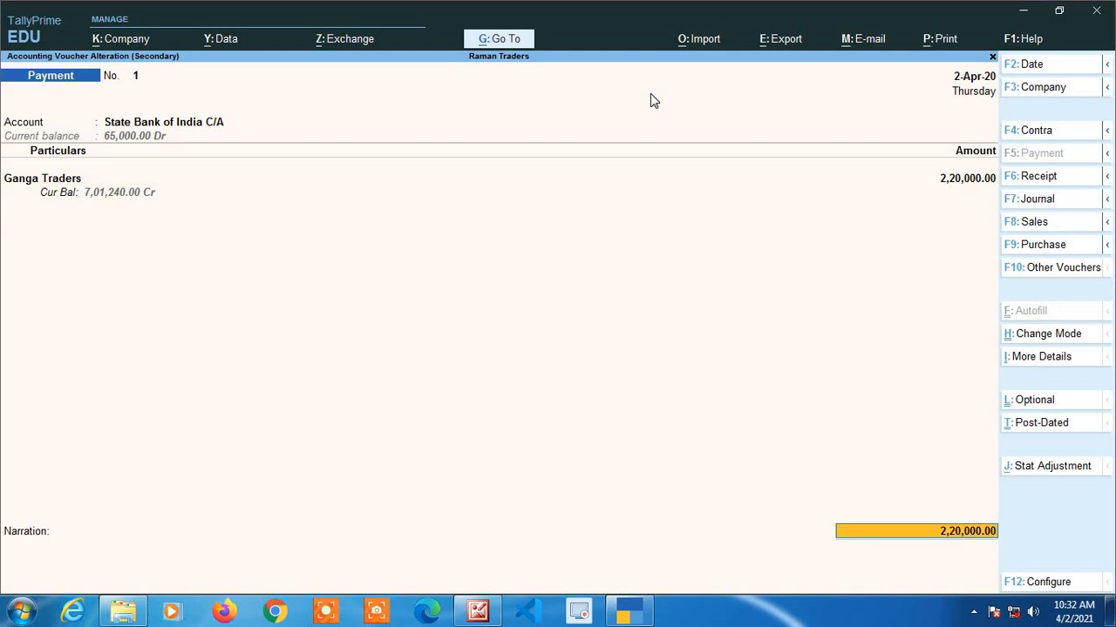
key("Return")
key("Return")
key("Return")
key("Return")
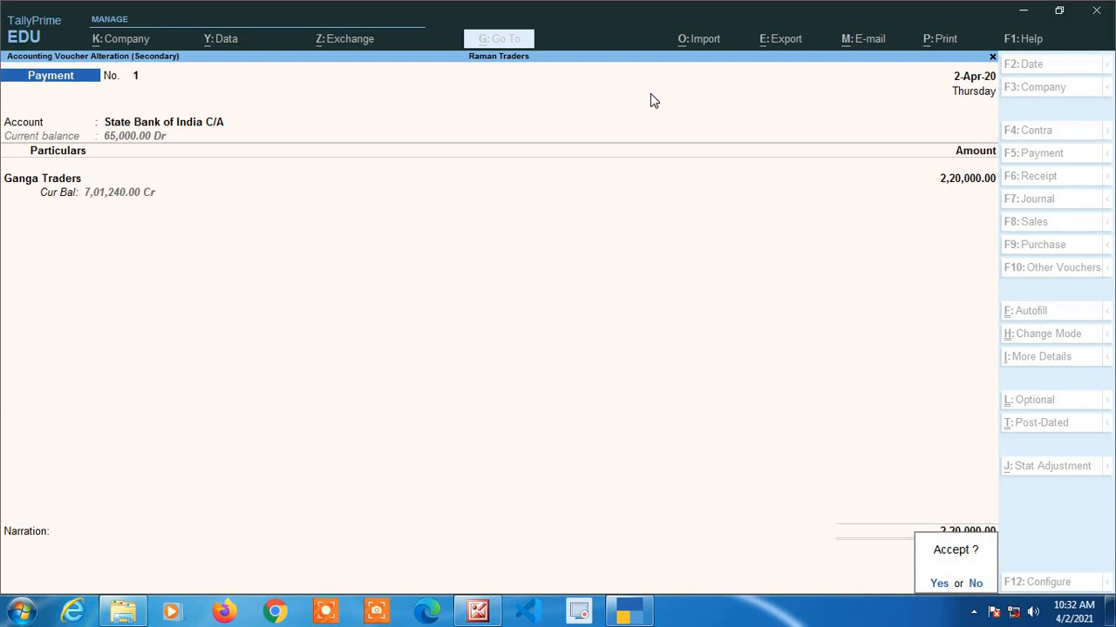
key("Return")
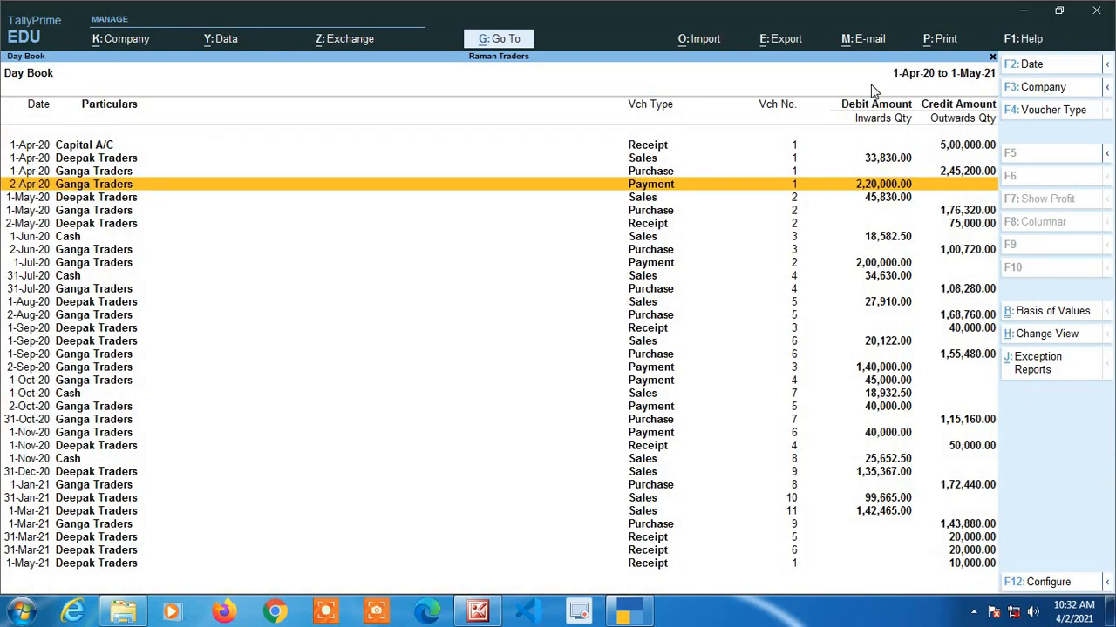
key("Escape")
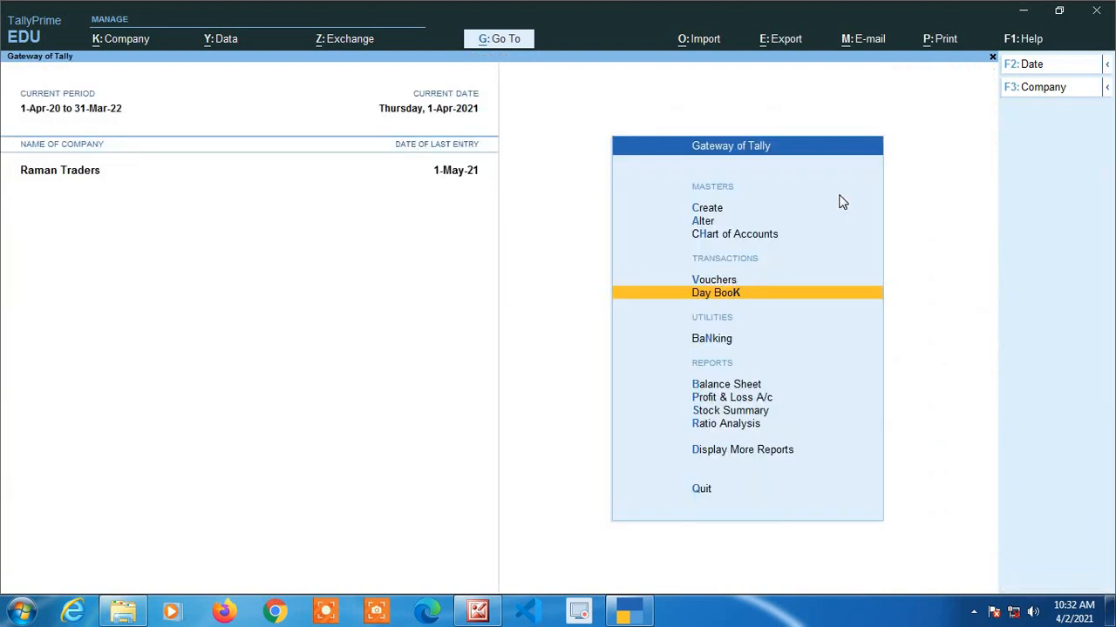